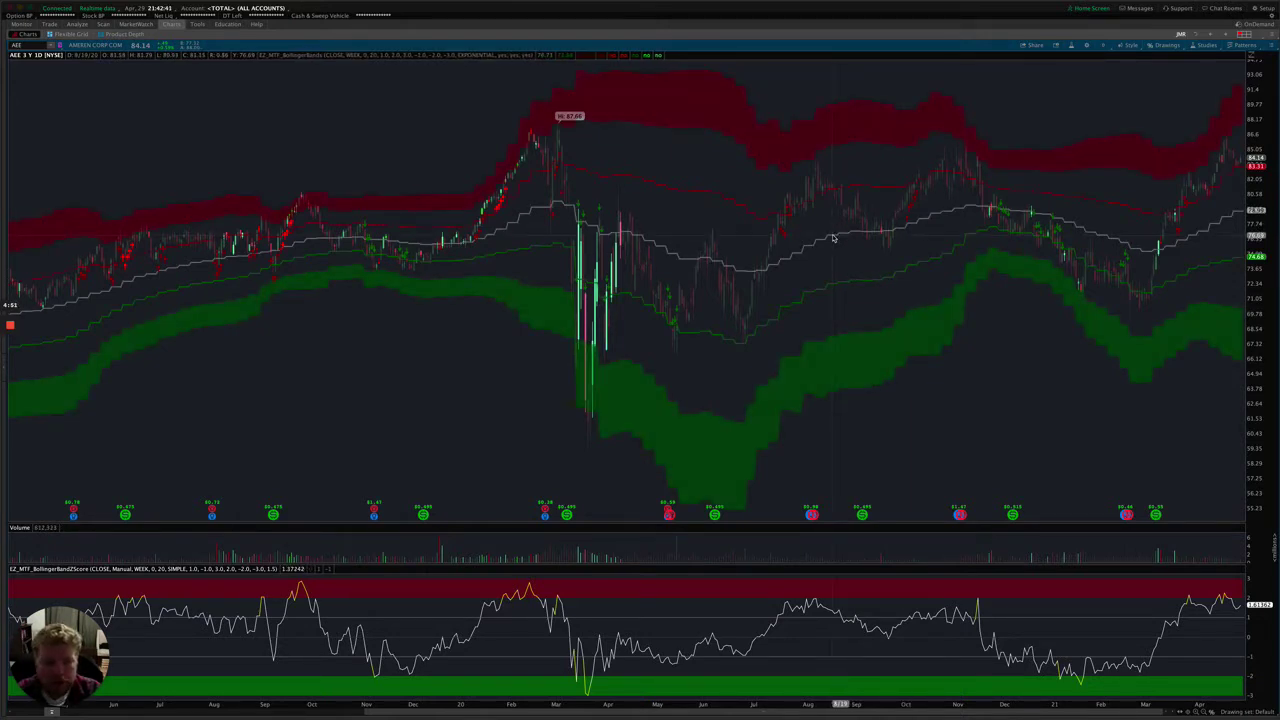
# - Open the customizing dialog of the EZ_MTF_BollingerBands study on the chart and move it higher over the chart
pyautogui.rightClick(833, 238)
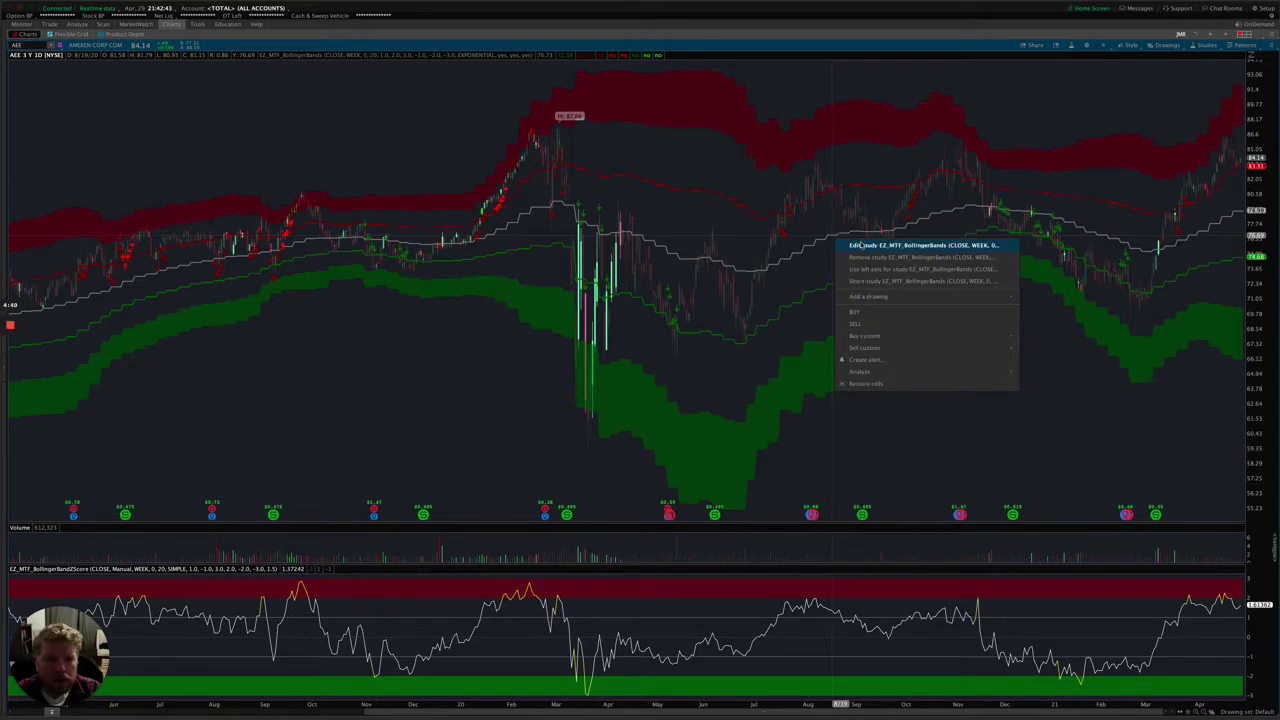
pyautogui.click(862, 245)
pyautogui.moveTo(756, 229); pyautogui.dragTo(853, 160)
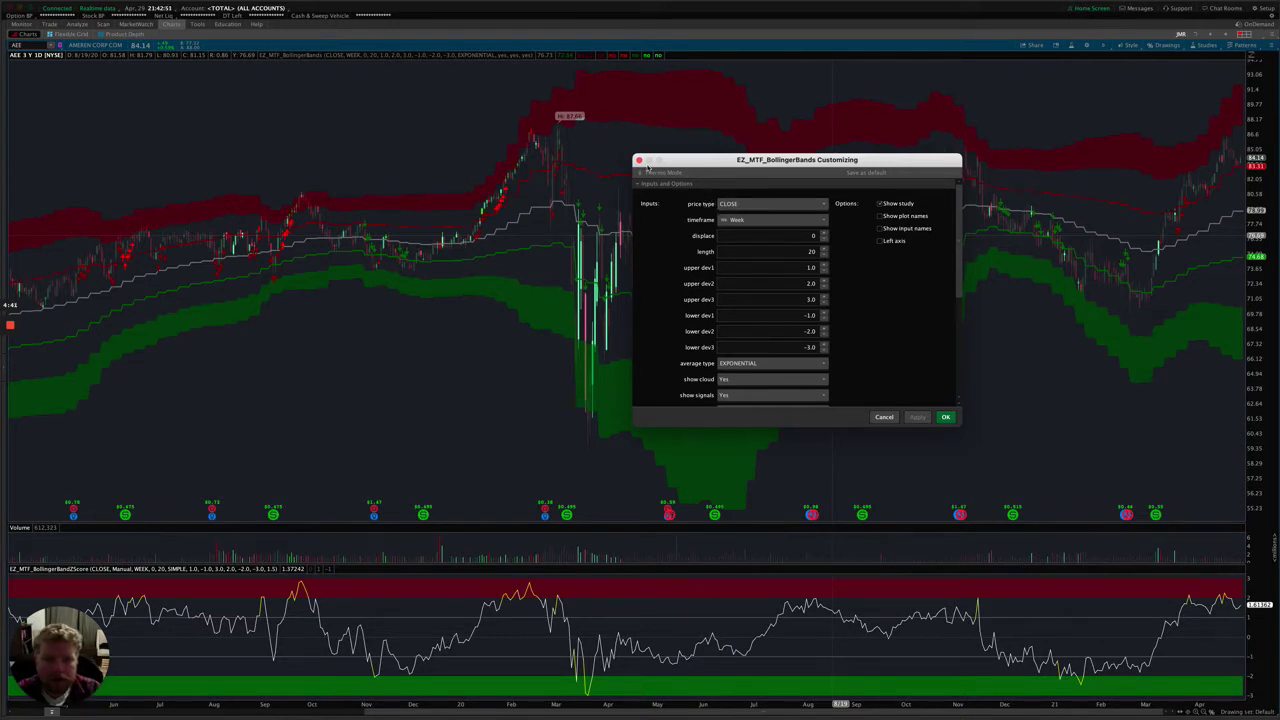
# - Examine the price type and timeframe choices of the EZ_MTF_BollingerBands study without changing them
pyautogui.click(736, 206)
pyautogui.click(736, 207)
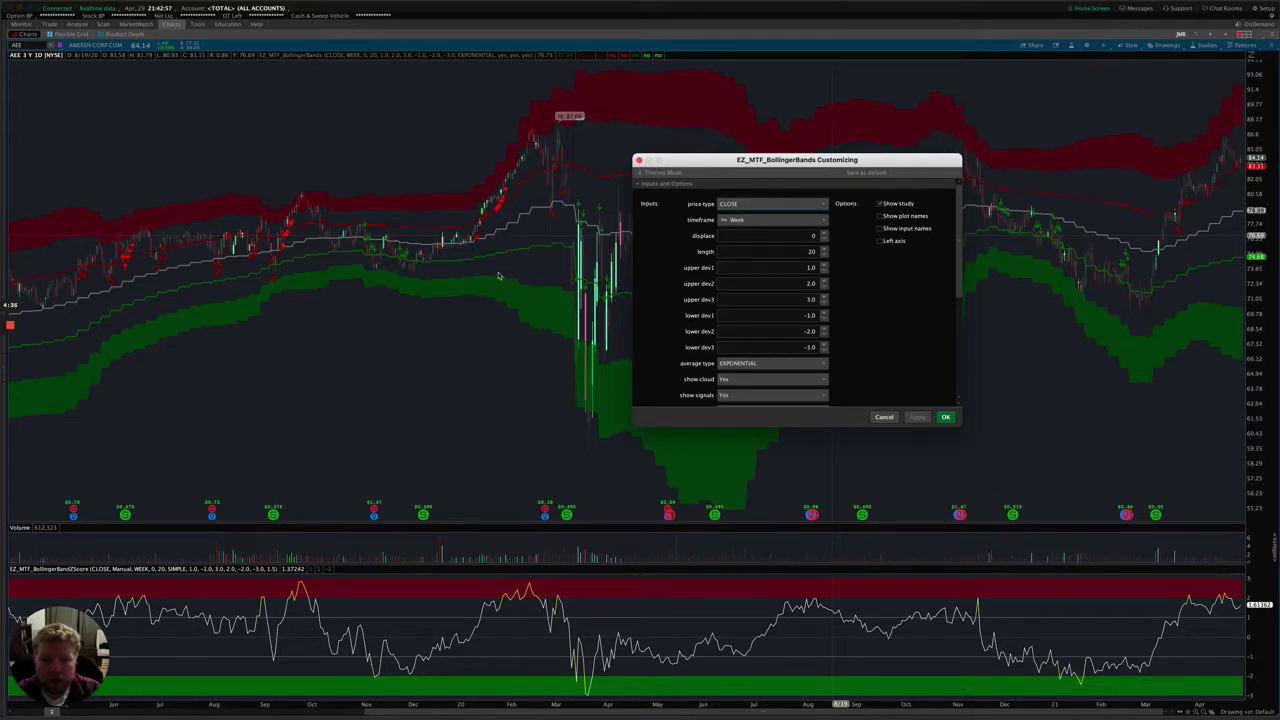
pyautogui.click(766, 203)
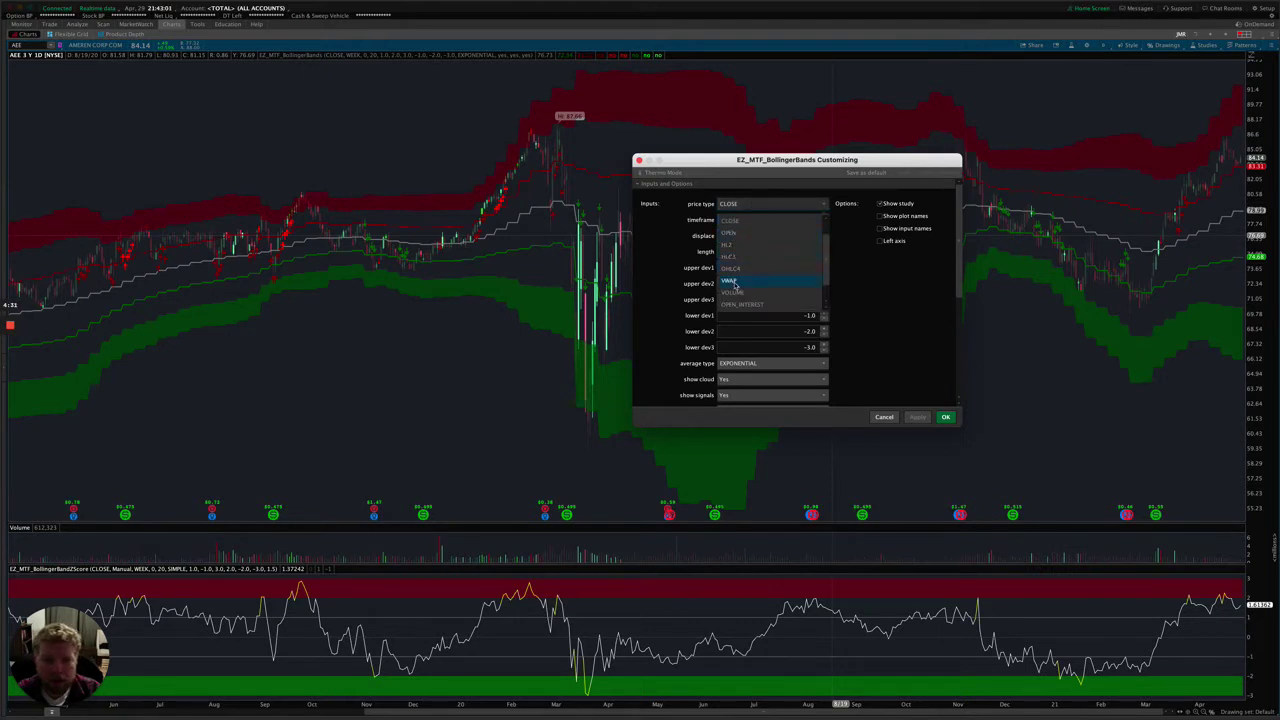
pyautogui.scroll(-1, 748, 302)
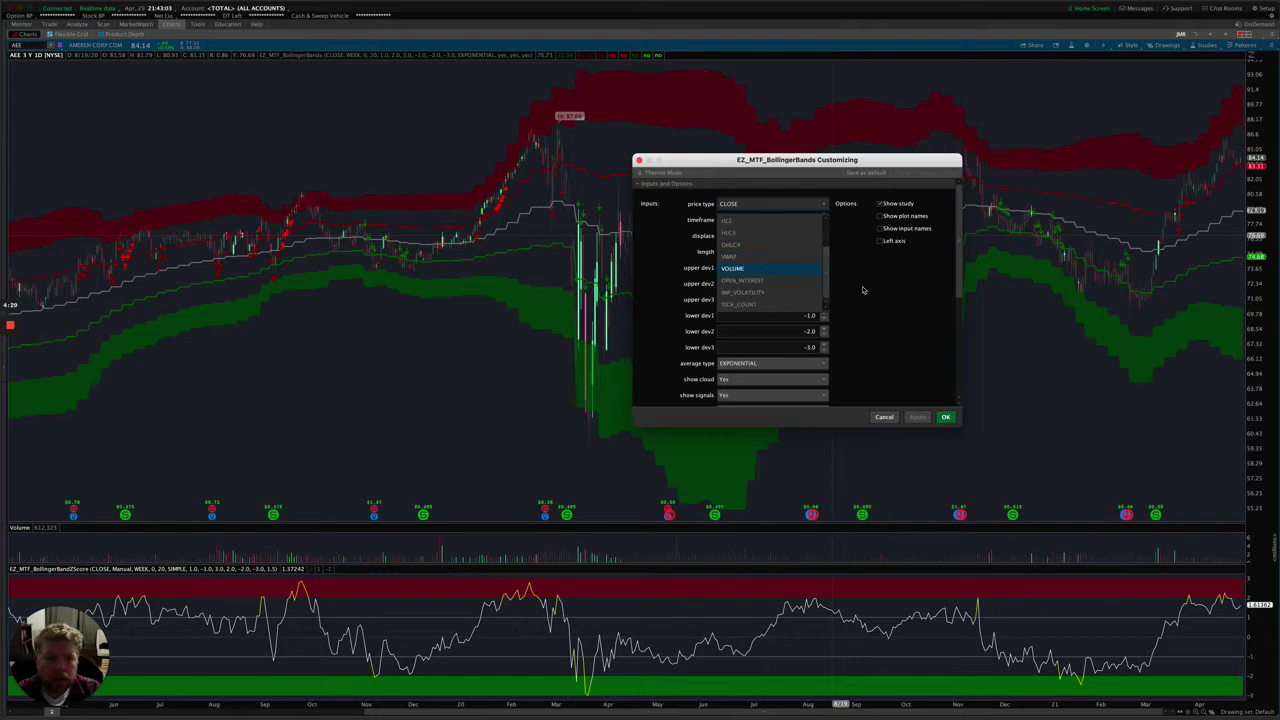
pyautogui.click(872, 293)
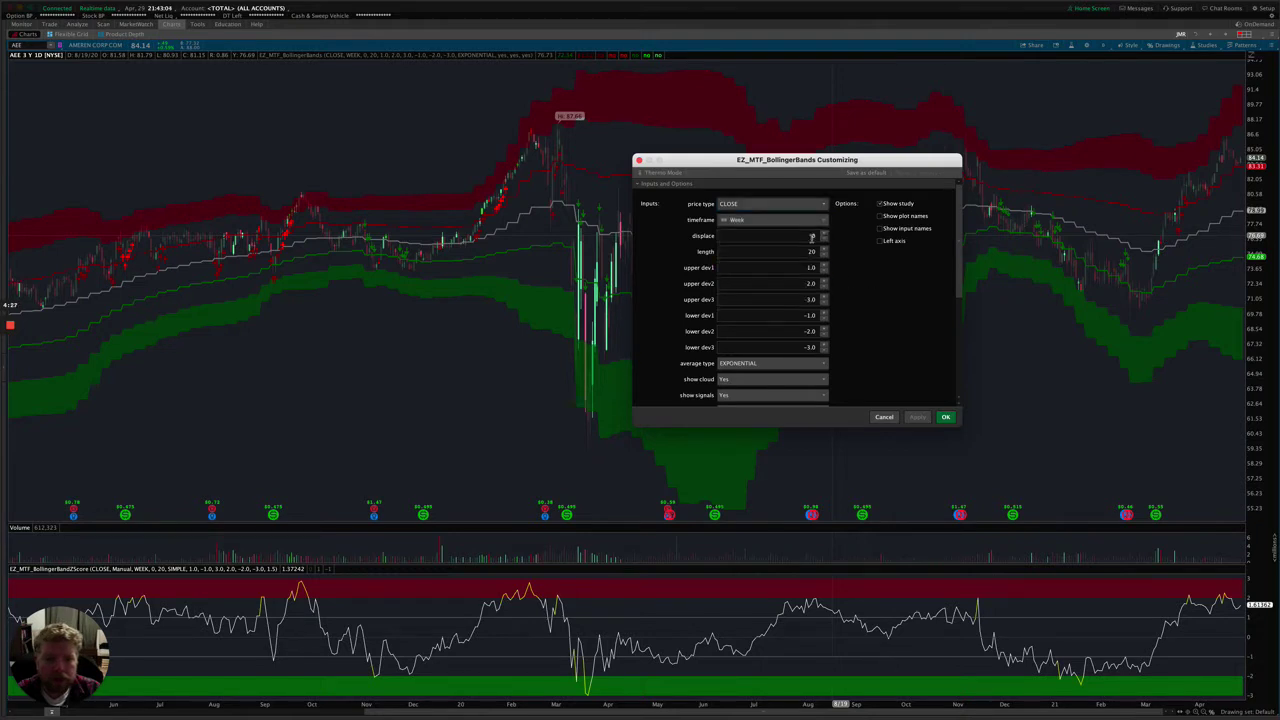
pyautogui.click(738, 220)
pyautogui.click(886, 319)
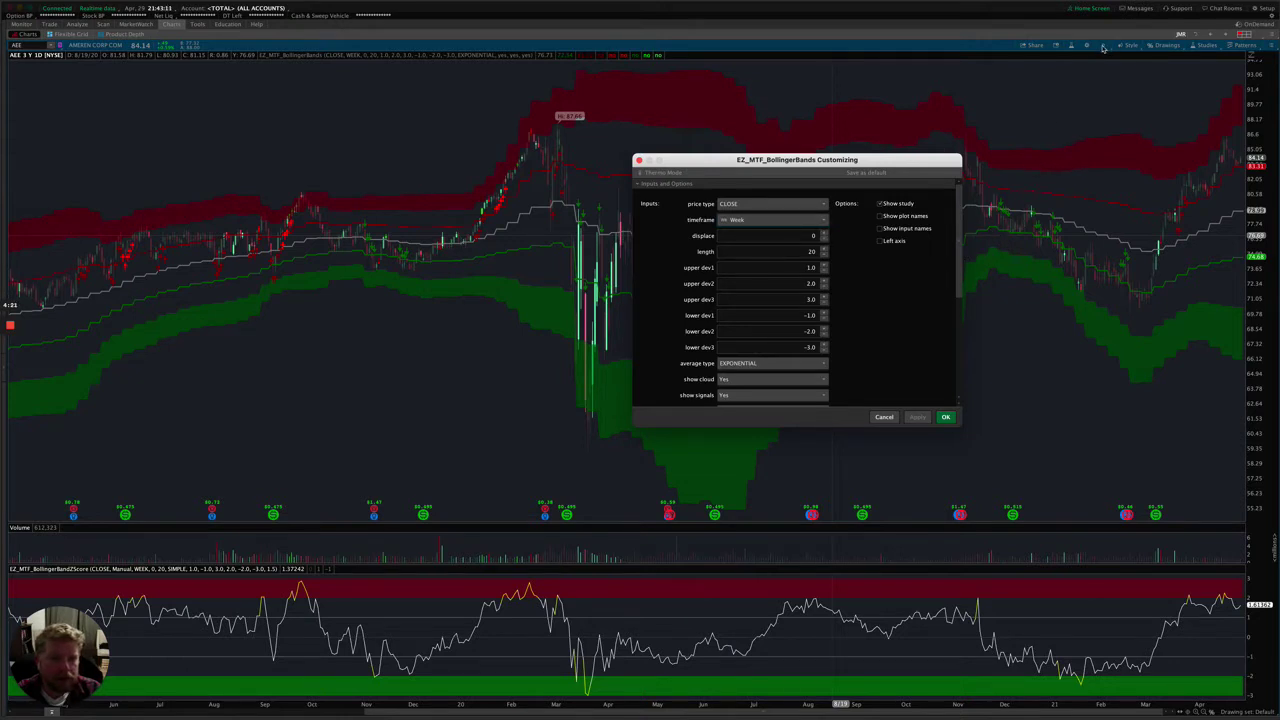
# - Set the Bollinger Bands study's timeframe to Month and apply it to the chart
pyautogui.click(766, 215)
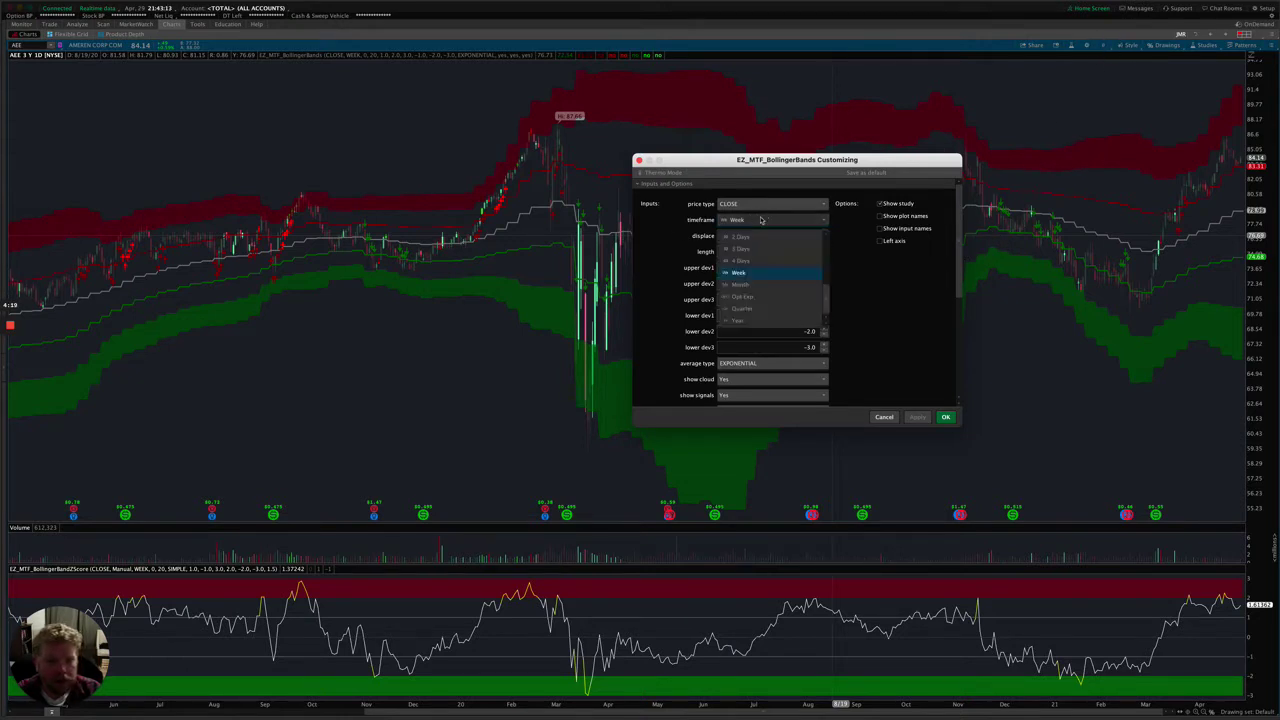
pyautogui.click(766, 215)
pyautogui.click(770, 219)
pyautogui.click(760, 284)
pyautogui.click(917, 417)
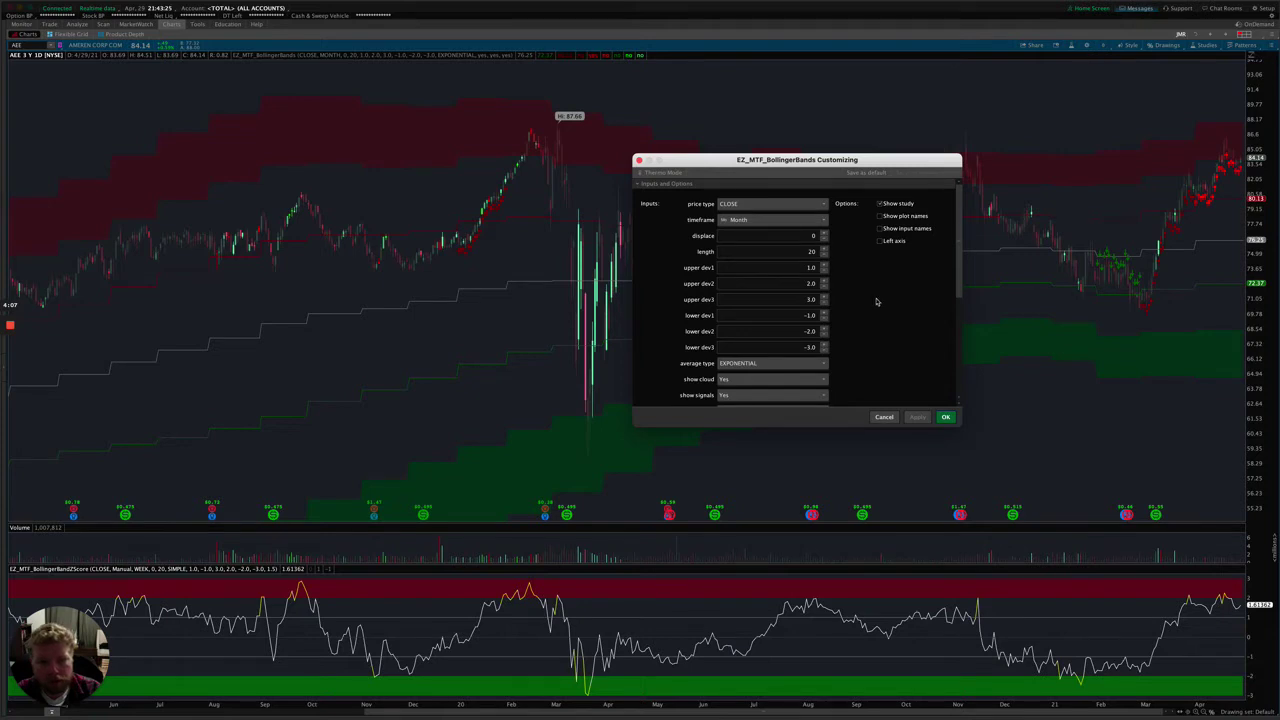
# - Set the Bollinger Bands study's timeframe back to Week and apply it to the chart
pyautogui.click(772, 220)
pyautogui.click(759, 273)
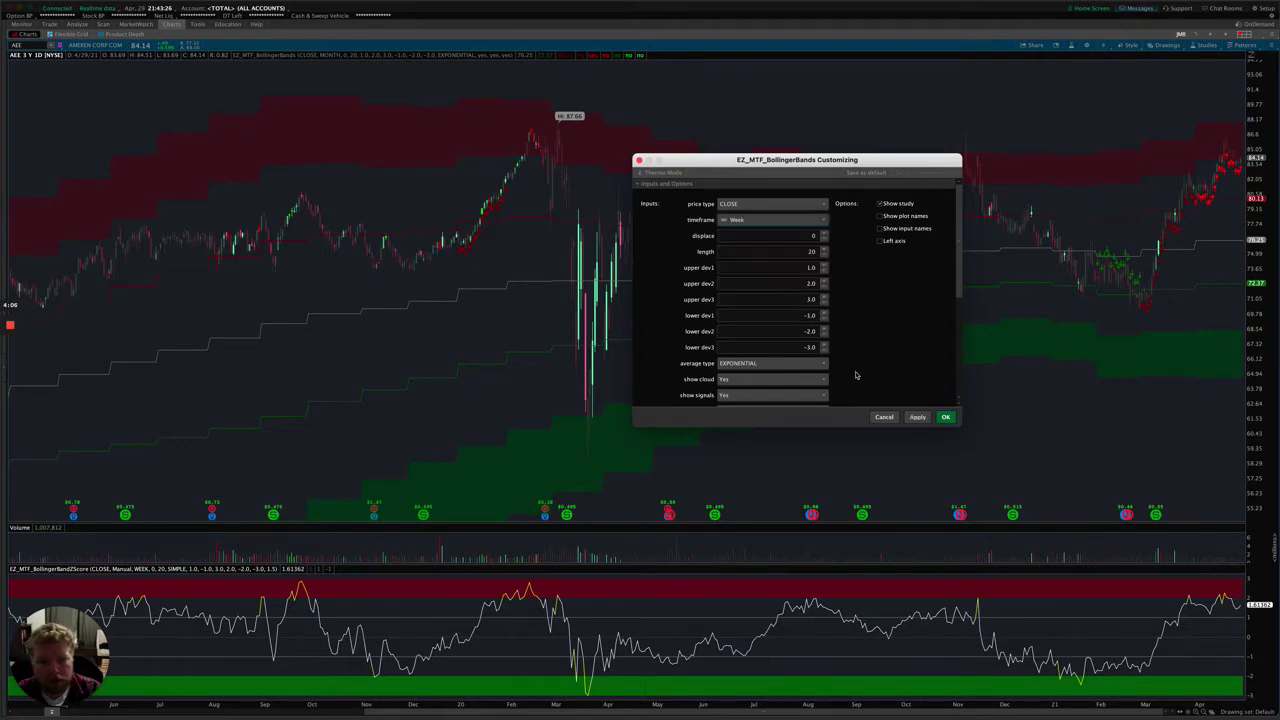
pyautogui.click(917, 416)
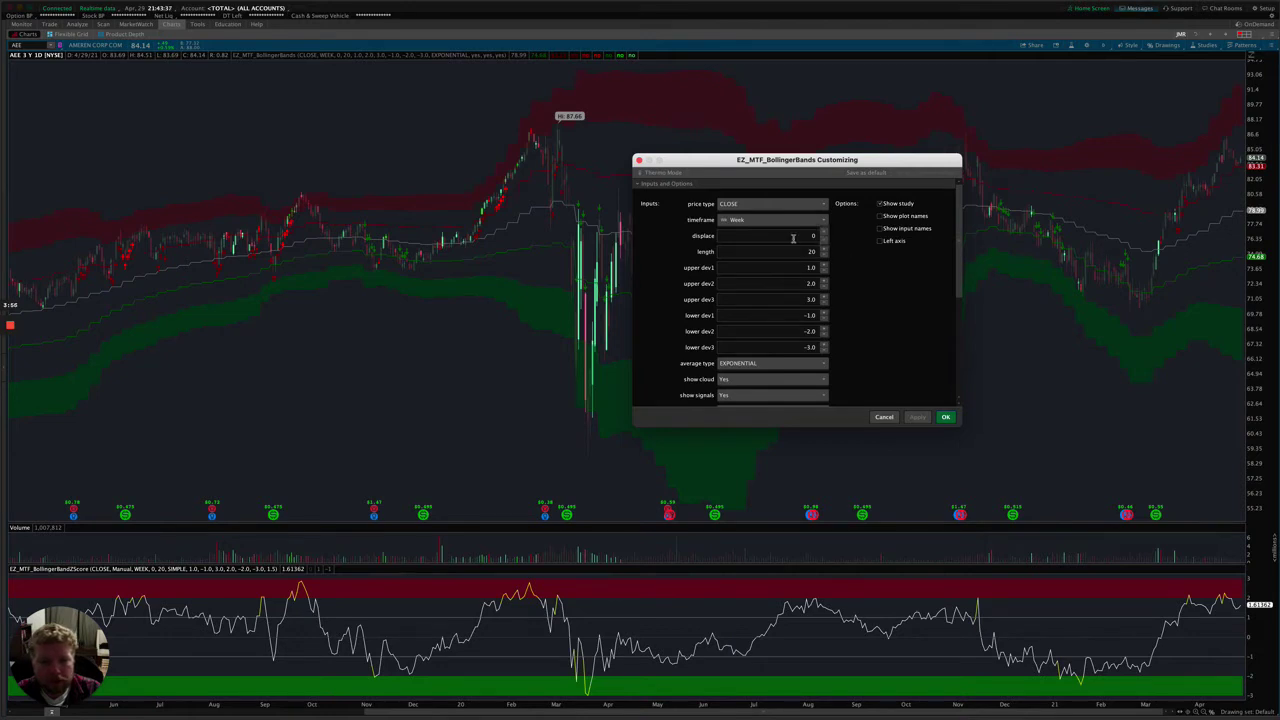
# - Set the Bollinger Bands study's average type to SIMPLE and apply it to the chart
pyautogui.click(736, 251)
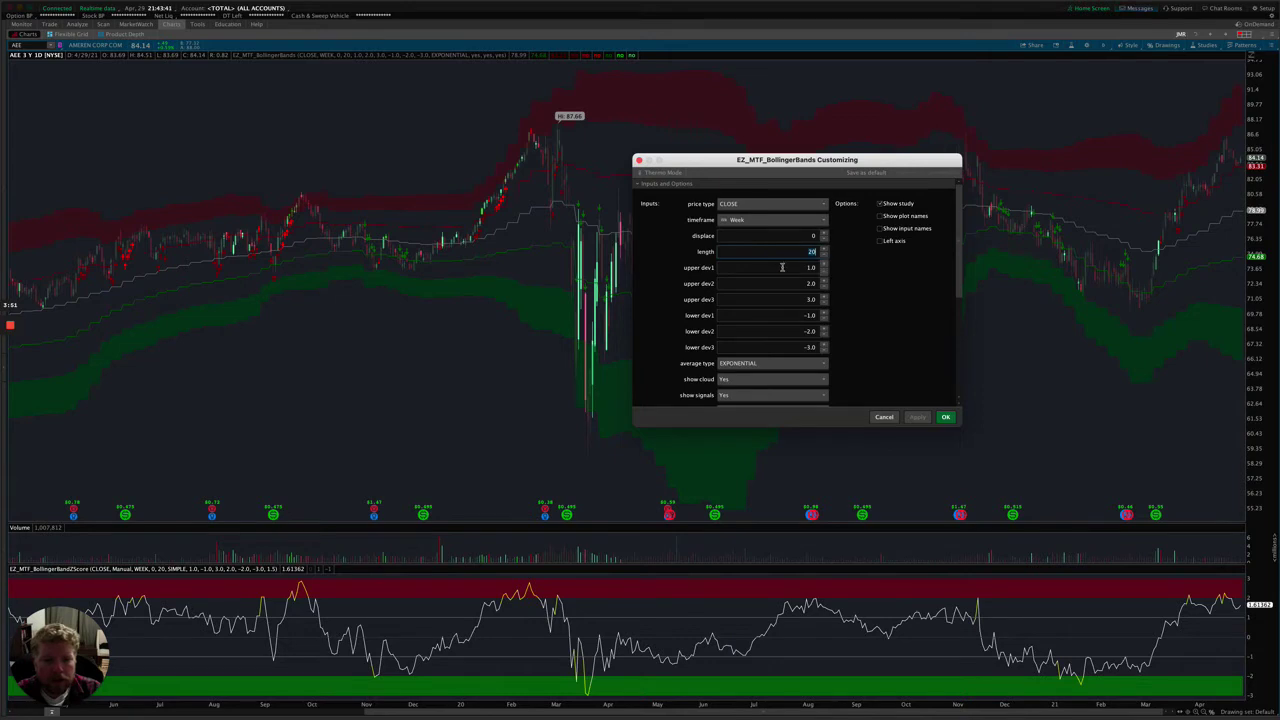
pyautogui.click(782, 267)
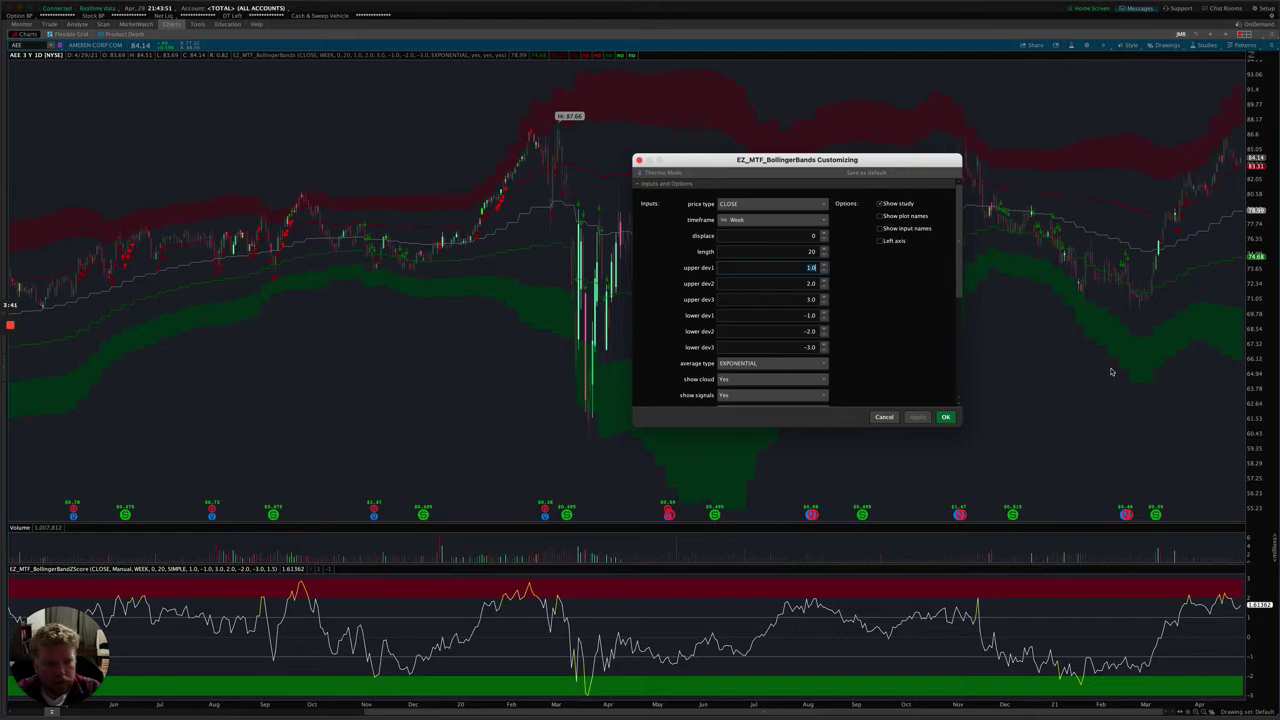
pyautogui.scroll(-5, 753, 265)
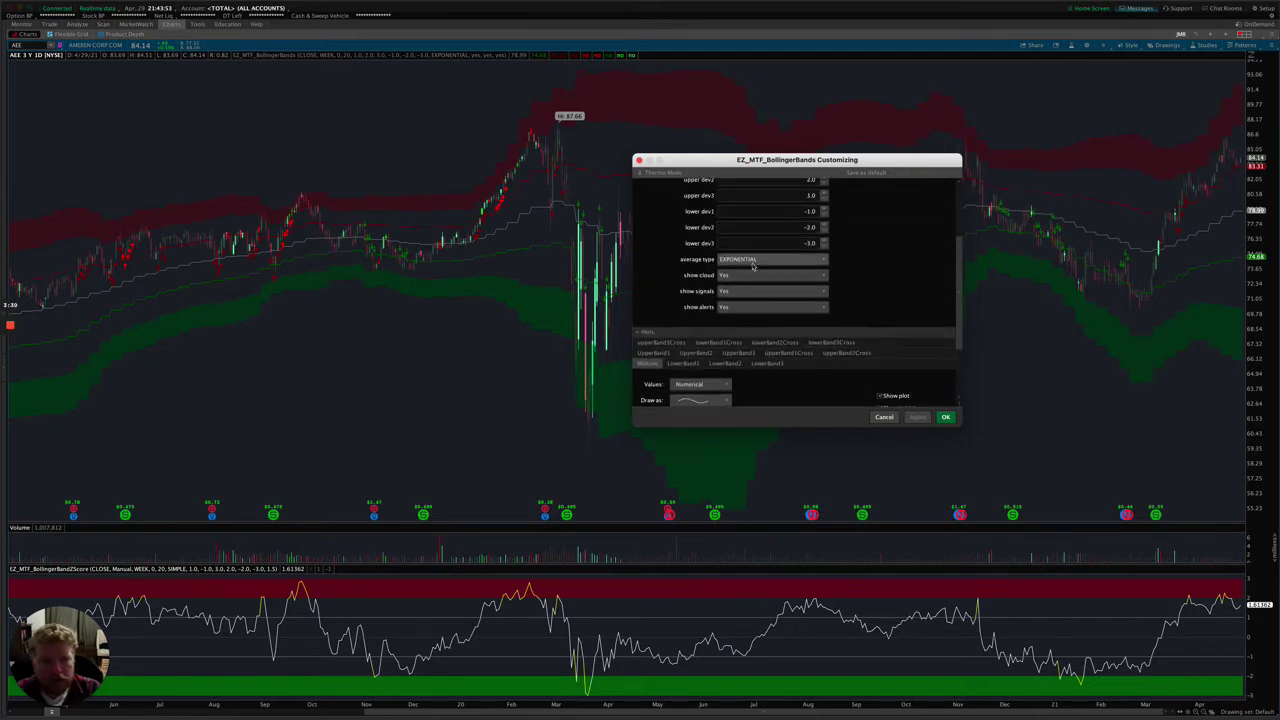
pyautogui.click(760, 260)
pyautogui.click(760, 298)
pyautogui.click(917, 417)
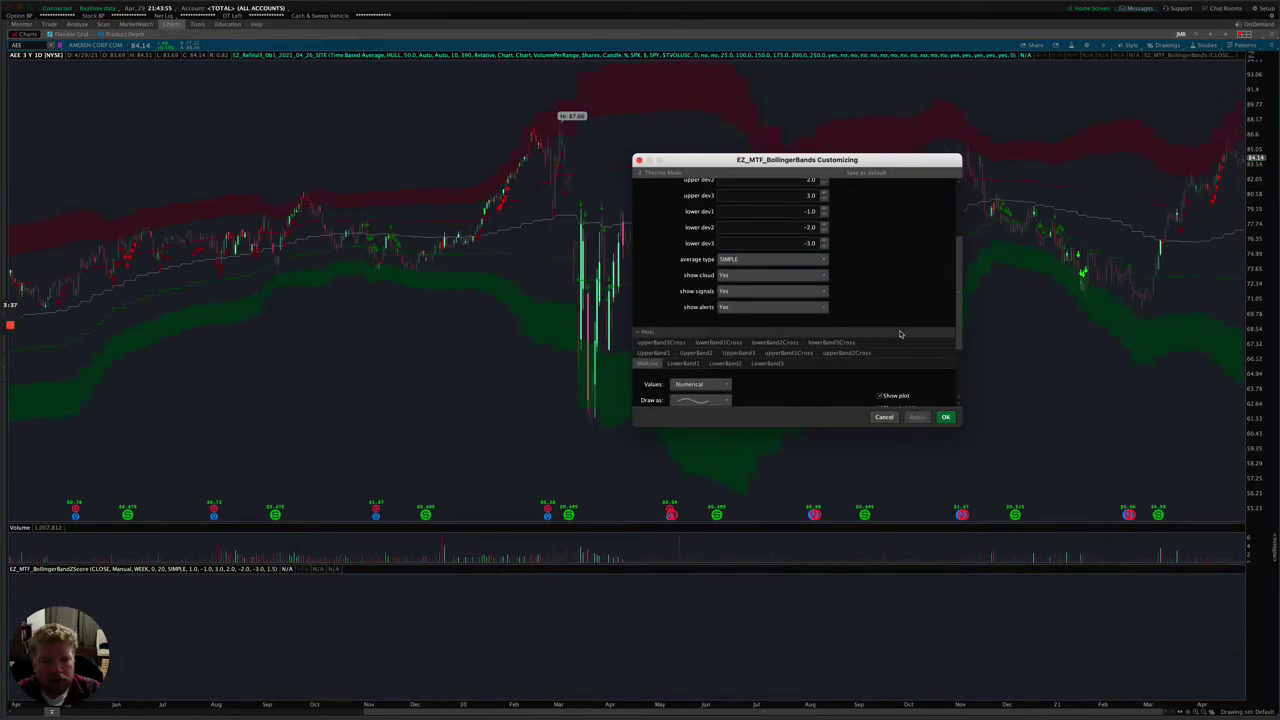
pyautogui.click(765, 260)
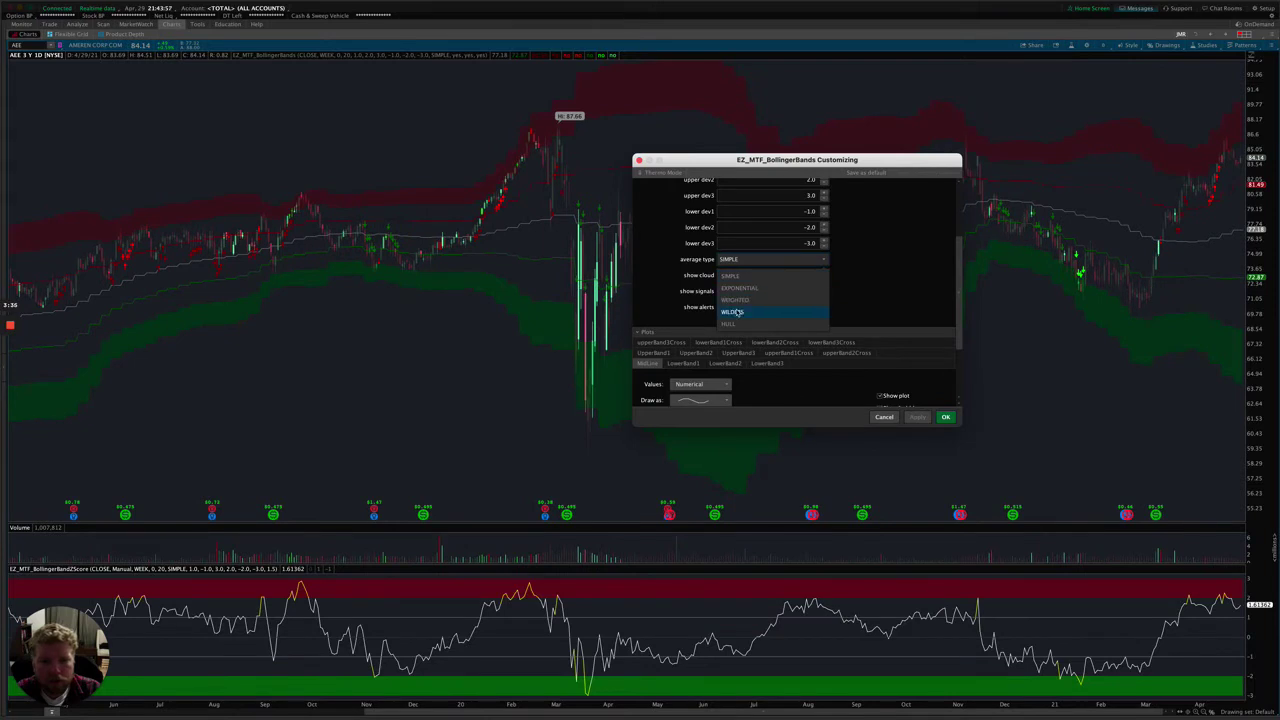
pyautogui.click(735, 275)
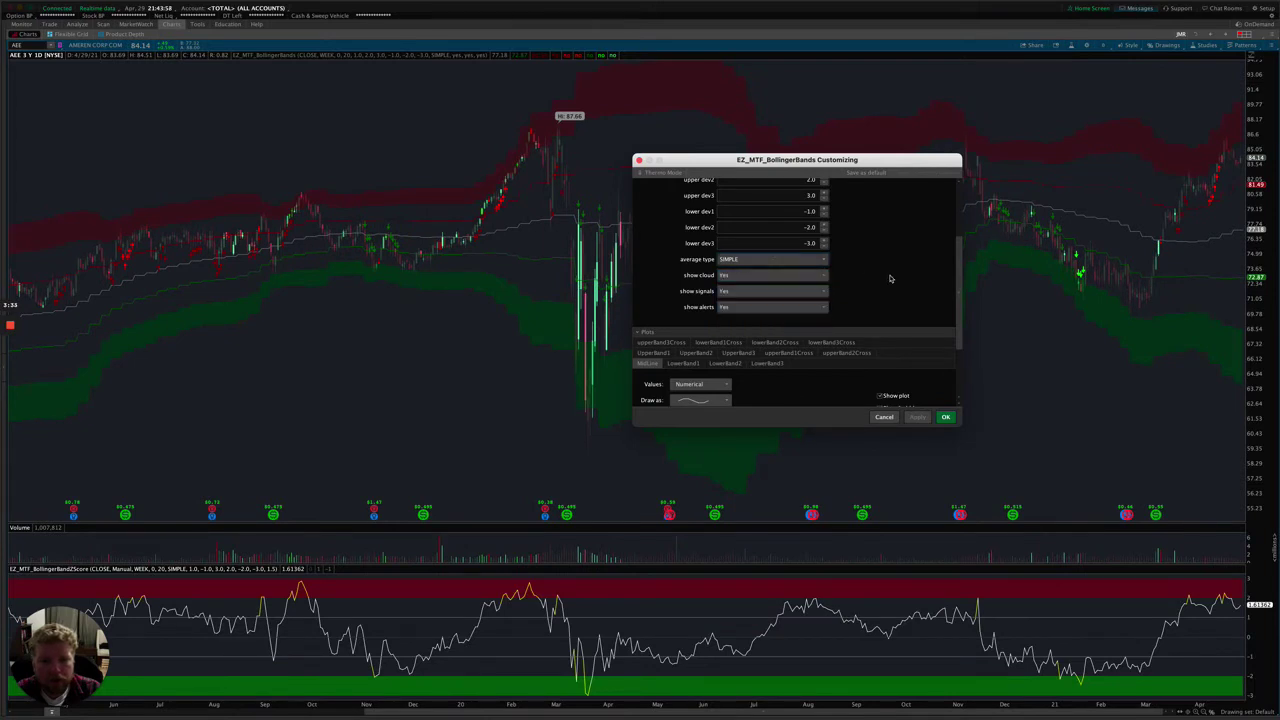
# - Review the show cloud choices, then set show signals to No and apply it to the chart
pyautogui.click(756, 274)
pyautogui.click(740, 290)
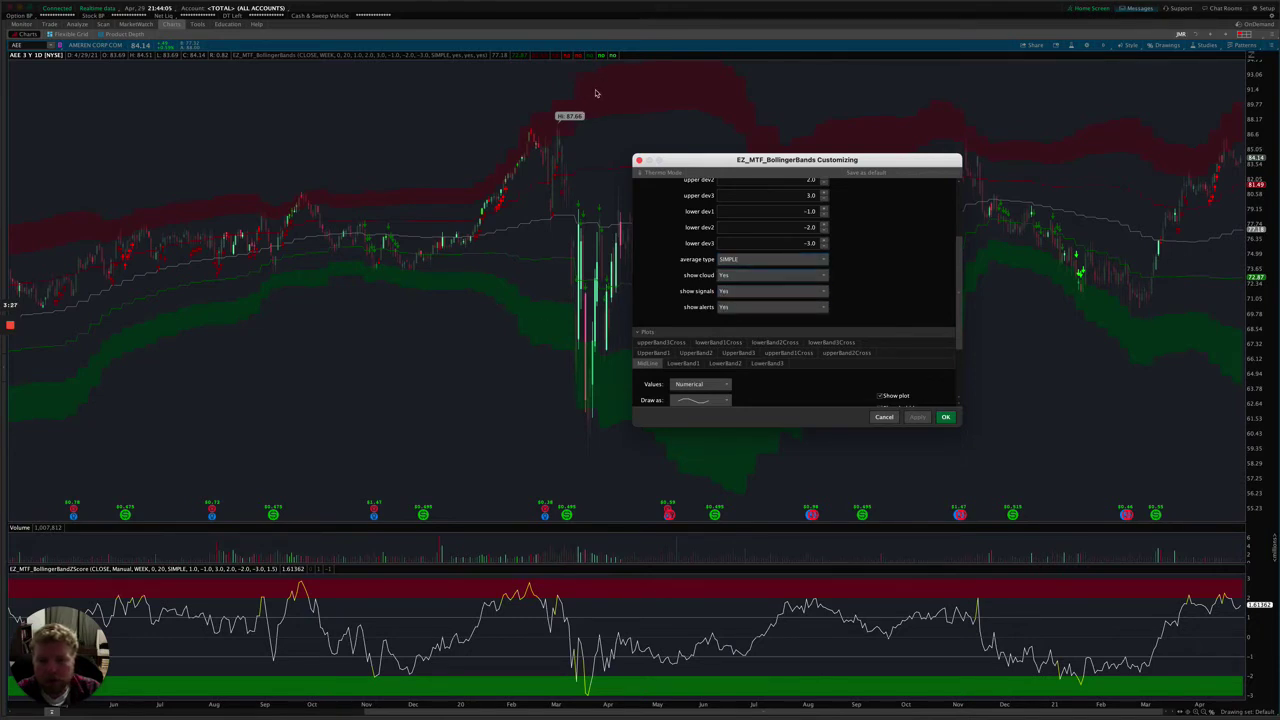
pyautogui.click(773, 277)
pyautogui.click(732, 291)
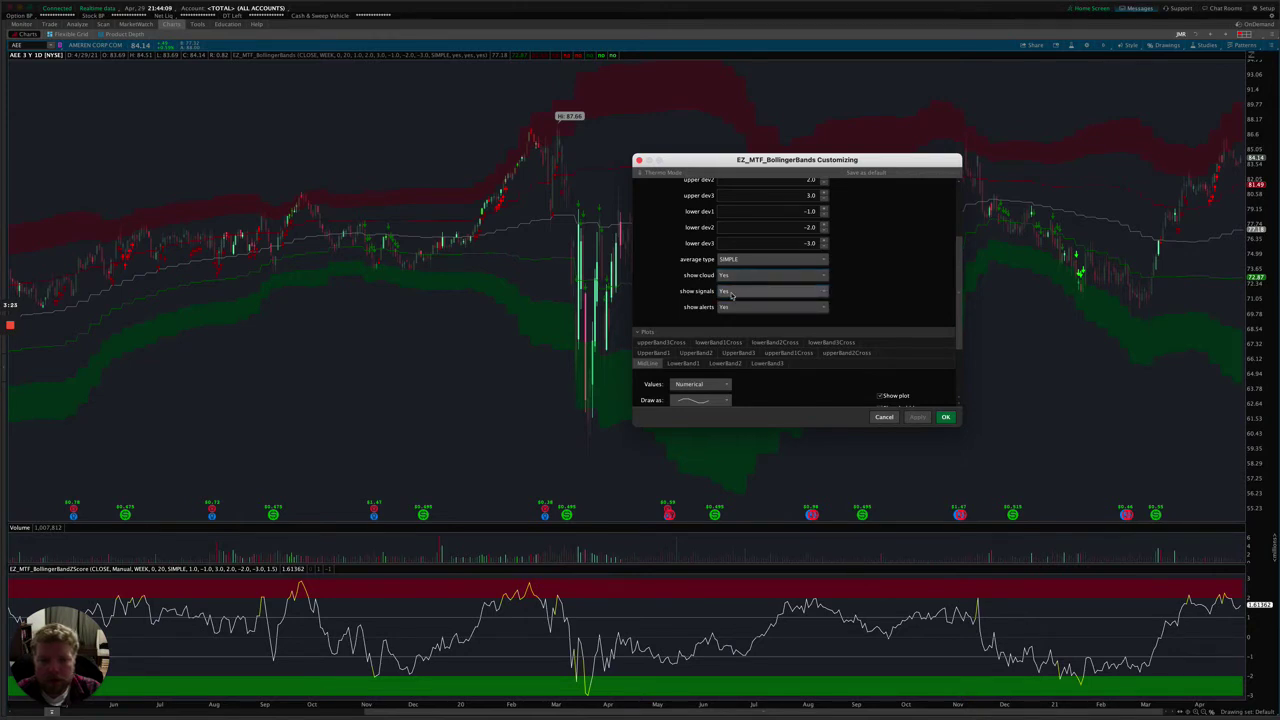
pyautogui.click(735, 306)
pyautogui.click(741, 318)
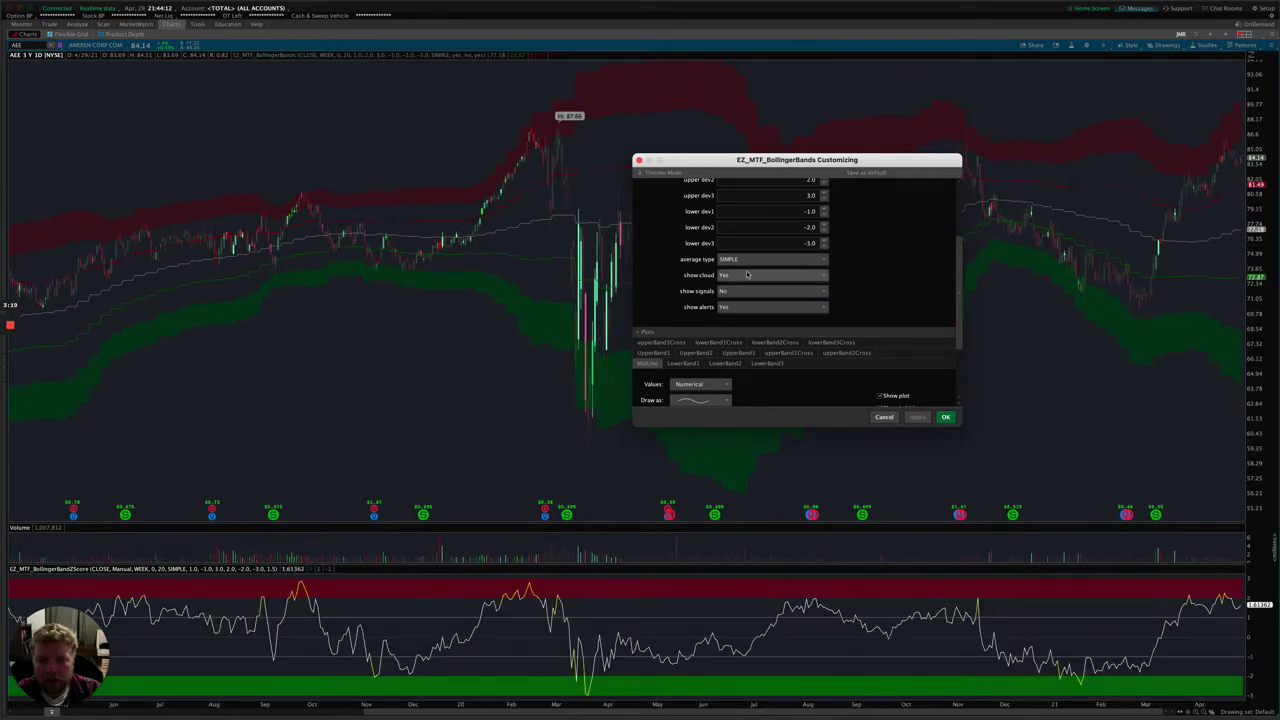
# - Examine the show alerts choices and the plot settings of the Bollinger Bands study
pyautogui.click(735, 307)
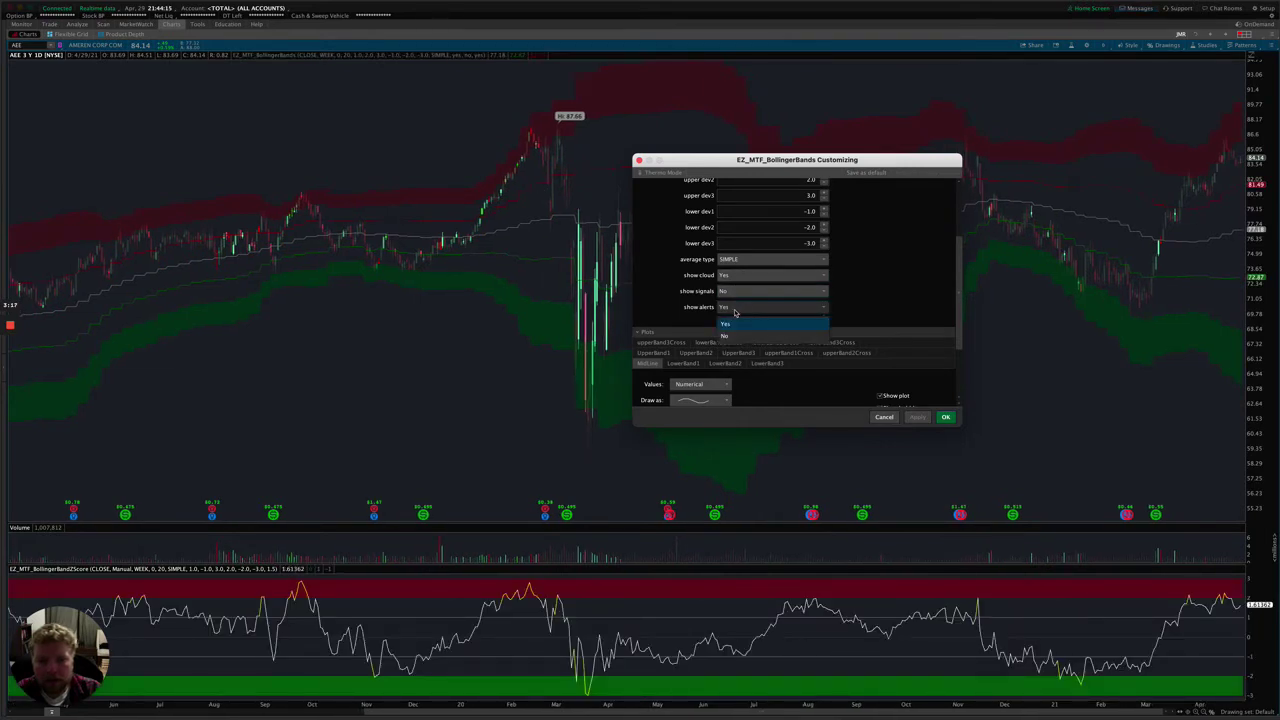
pyautogui.click(726, 315)
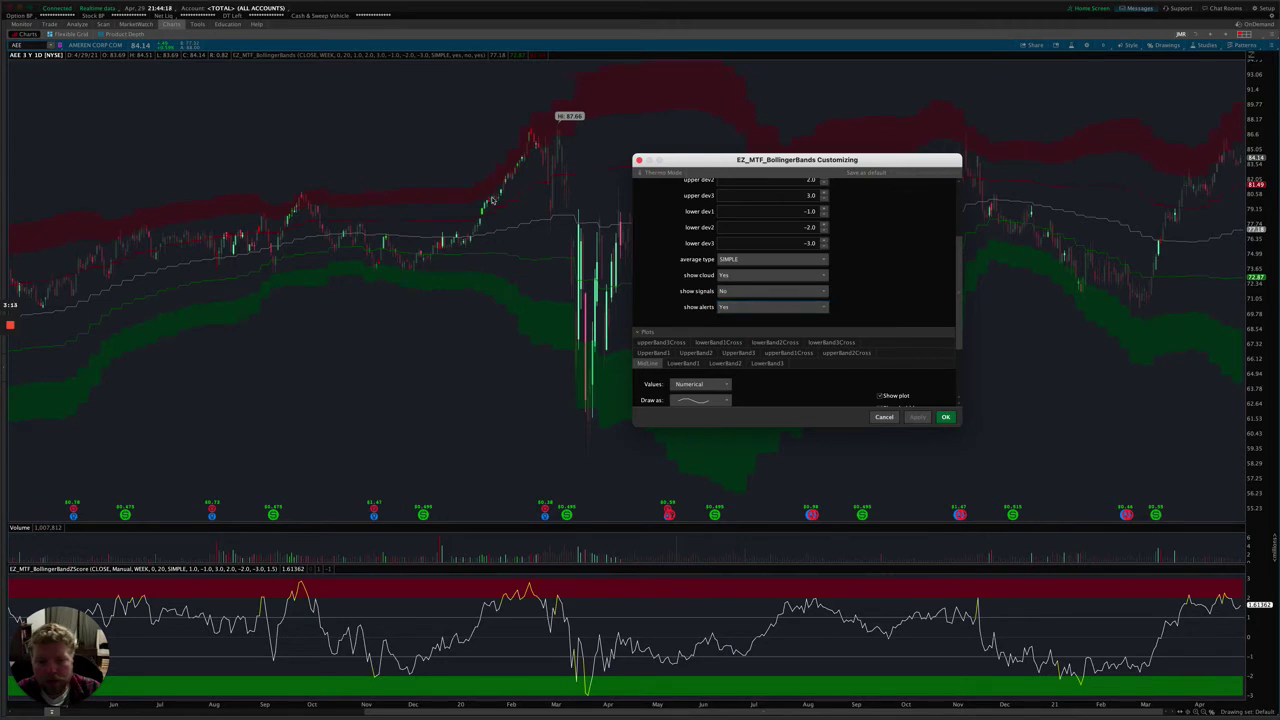
pyautogui.click(770, 308)
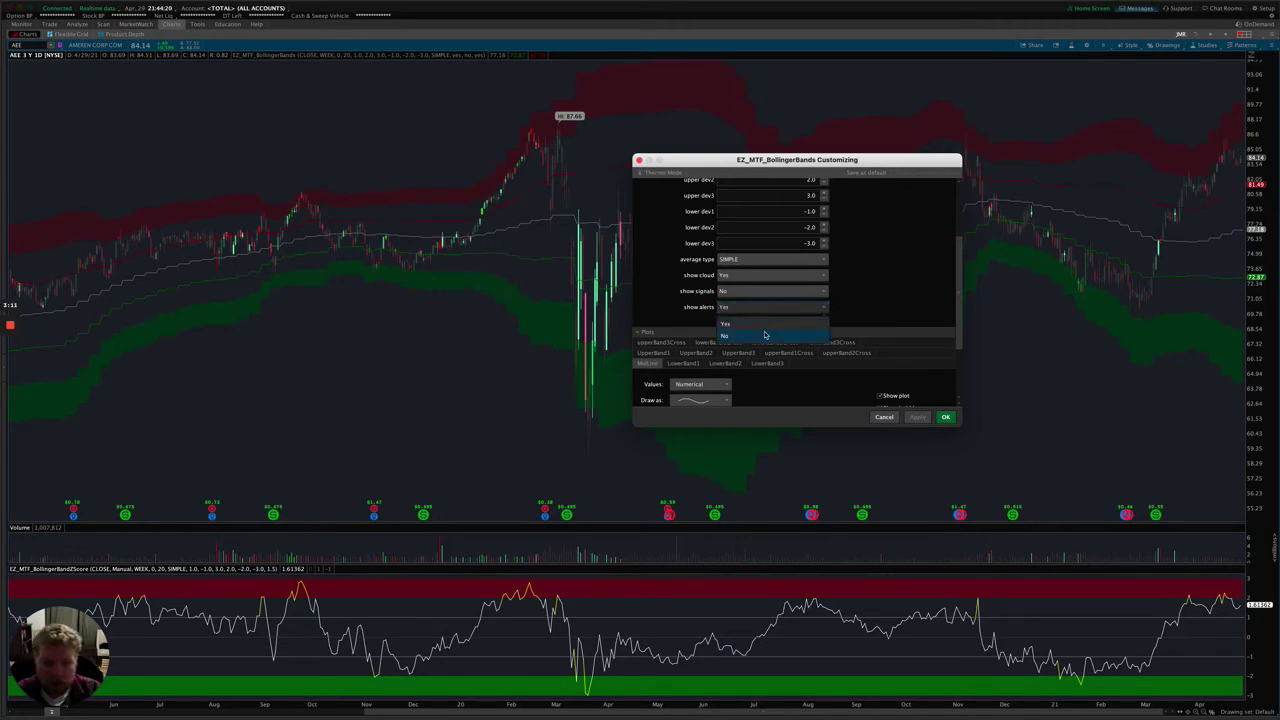
pyautogui.click(931, 291)
pyautogui.click(770, 307)
pyautogui.scroll(-3, 855, 296)
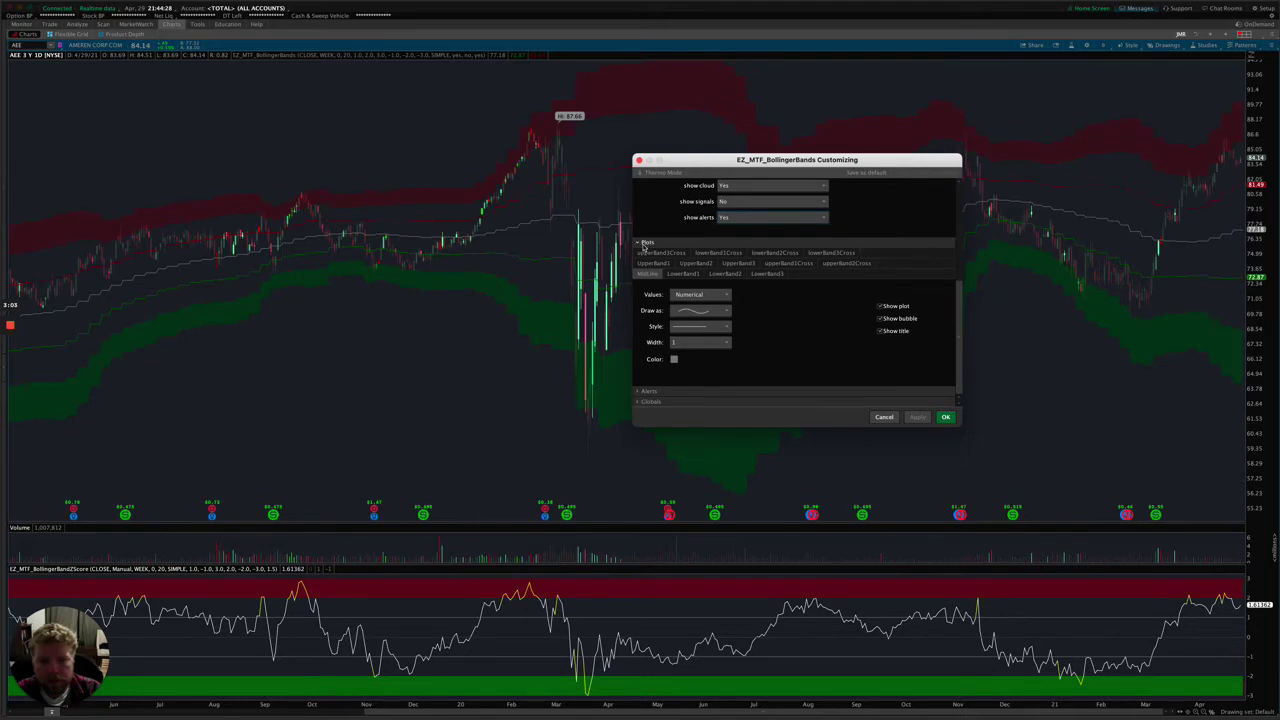
# - Set show signals to Yes and apply it to the chart
pyautogui.click(770, 201)
pyautogui.click(745, 216)
pyautogui.click(917, 416)
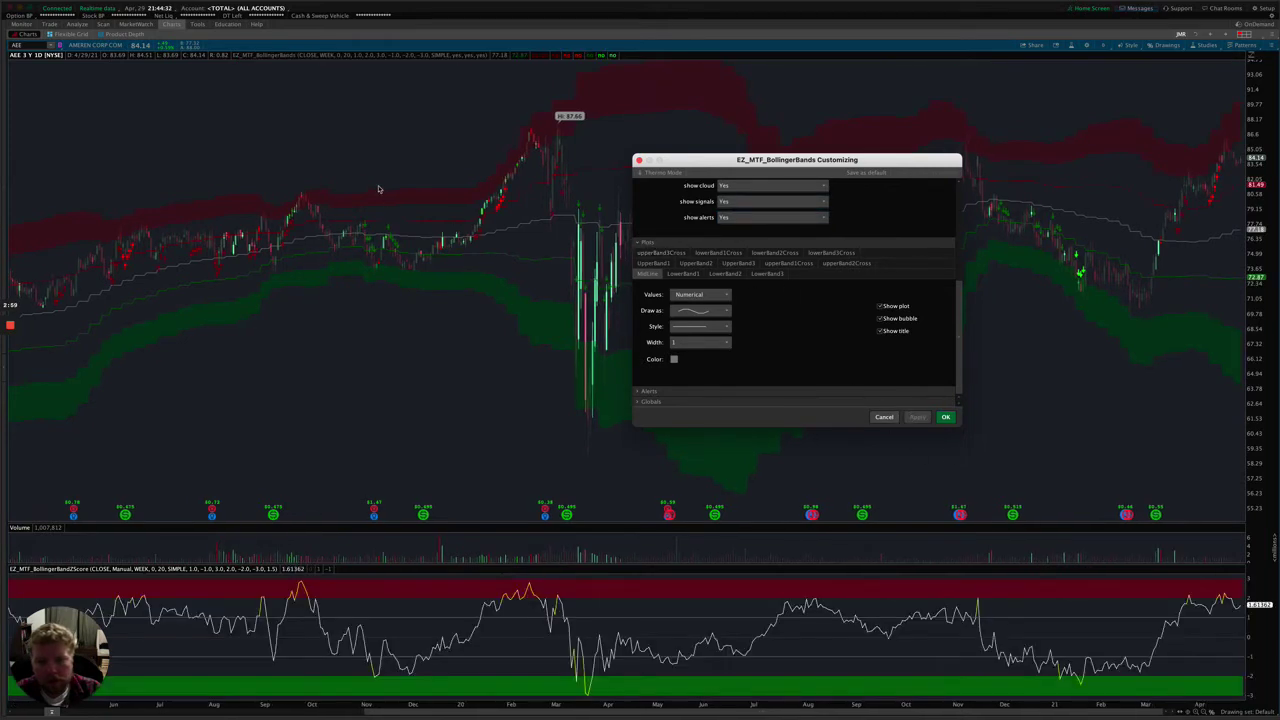
# - Hide the upperBand3Cross and lowerBand1Cross plots of the study and apply the change to the chart
pyautogui.click(657, 256)
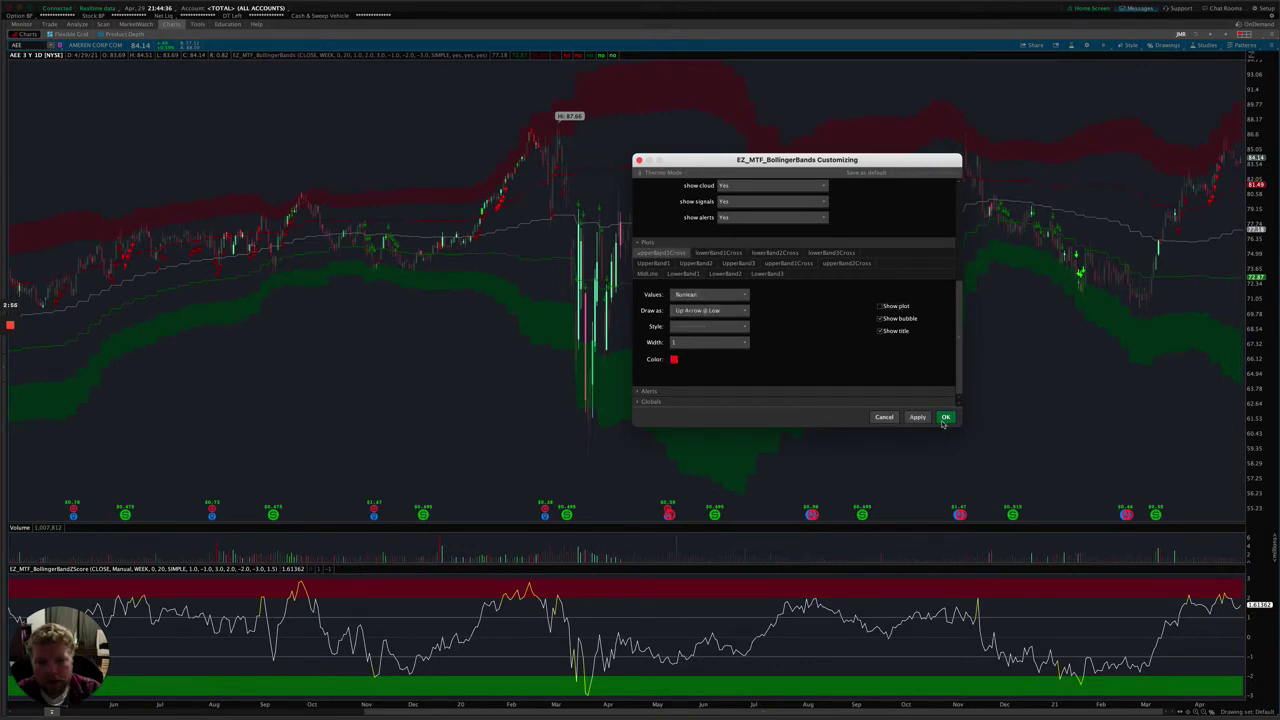
pyautogui.click(917, 416)
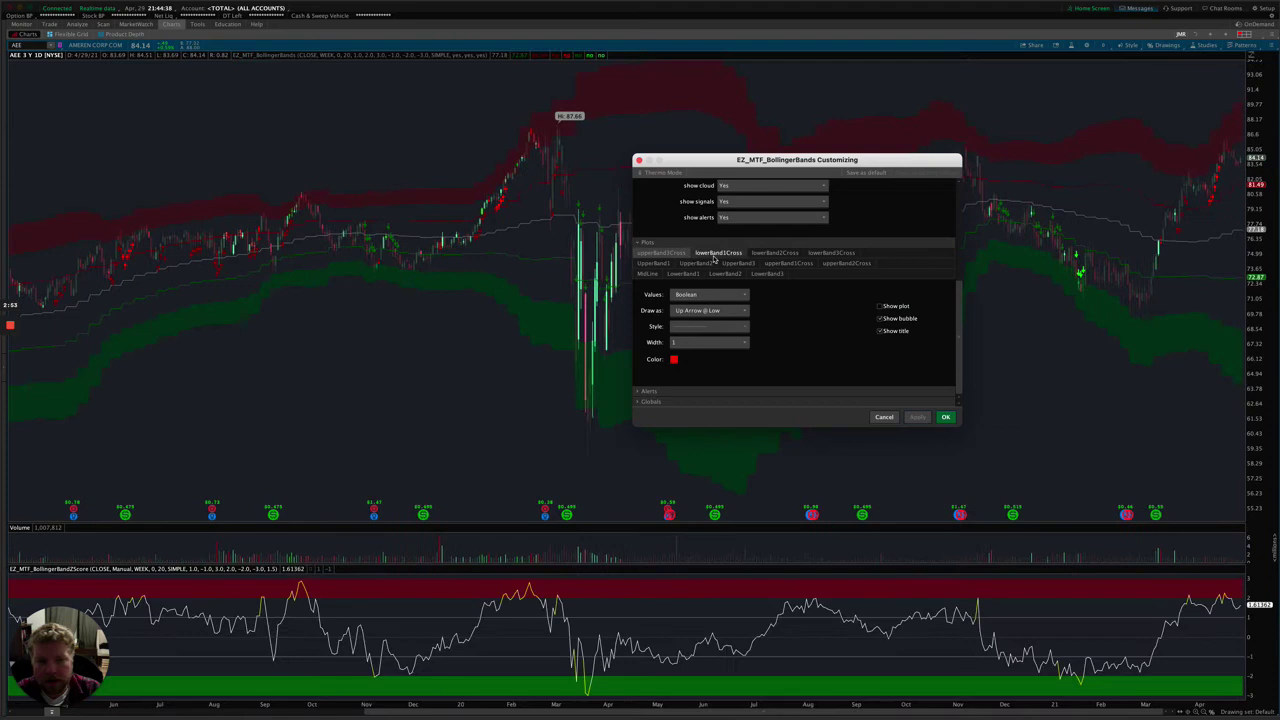
pyautogui.click(738, 254)
pyautogui.click(881, 307)
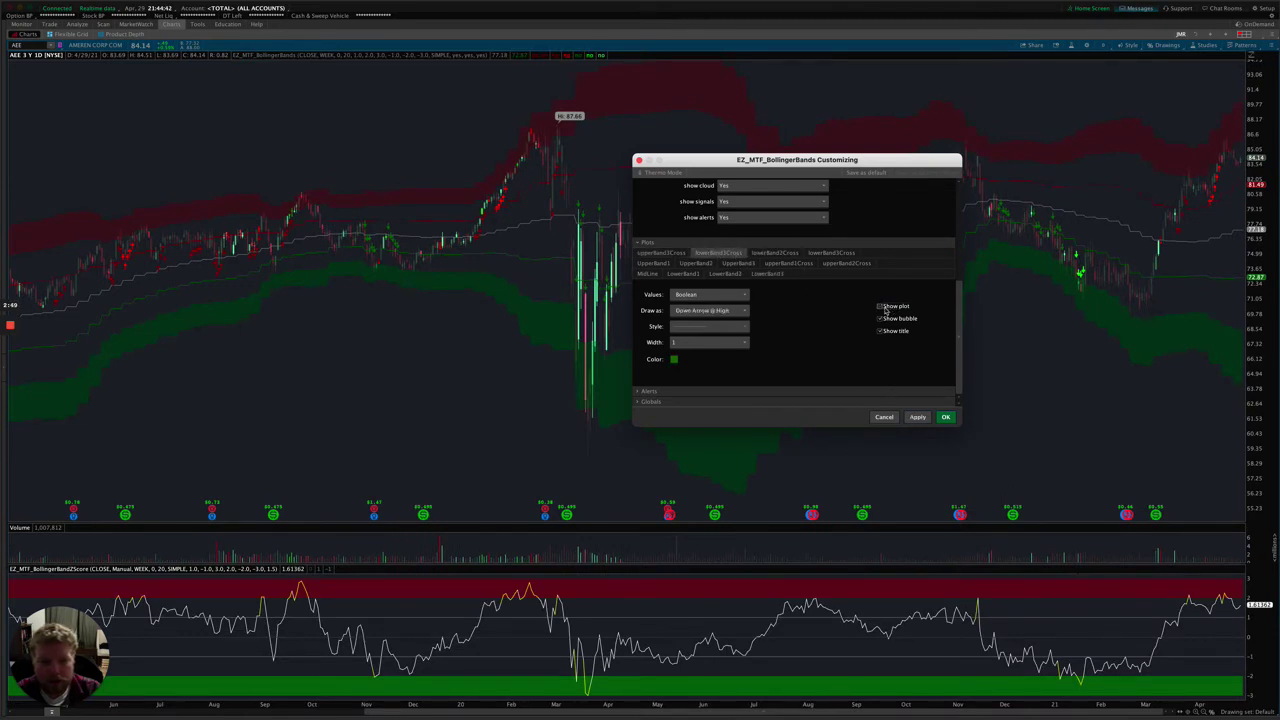
pyautogui.click(917, 416)
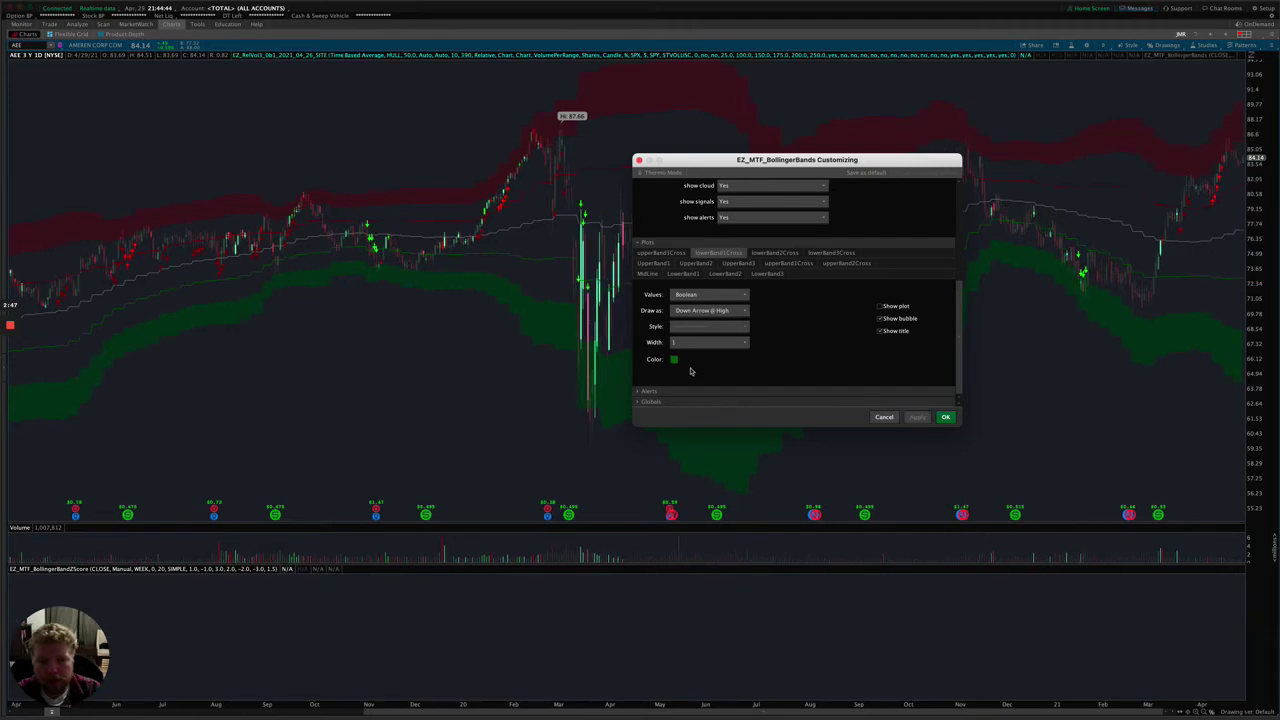
# - Set show signals to No and show alerts to Yes, and expand the study's alert settings
pyautogui.click(740, 201)
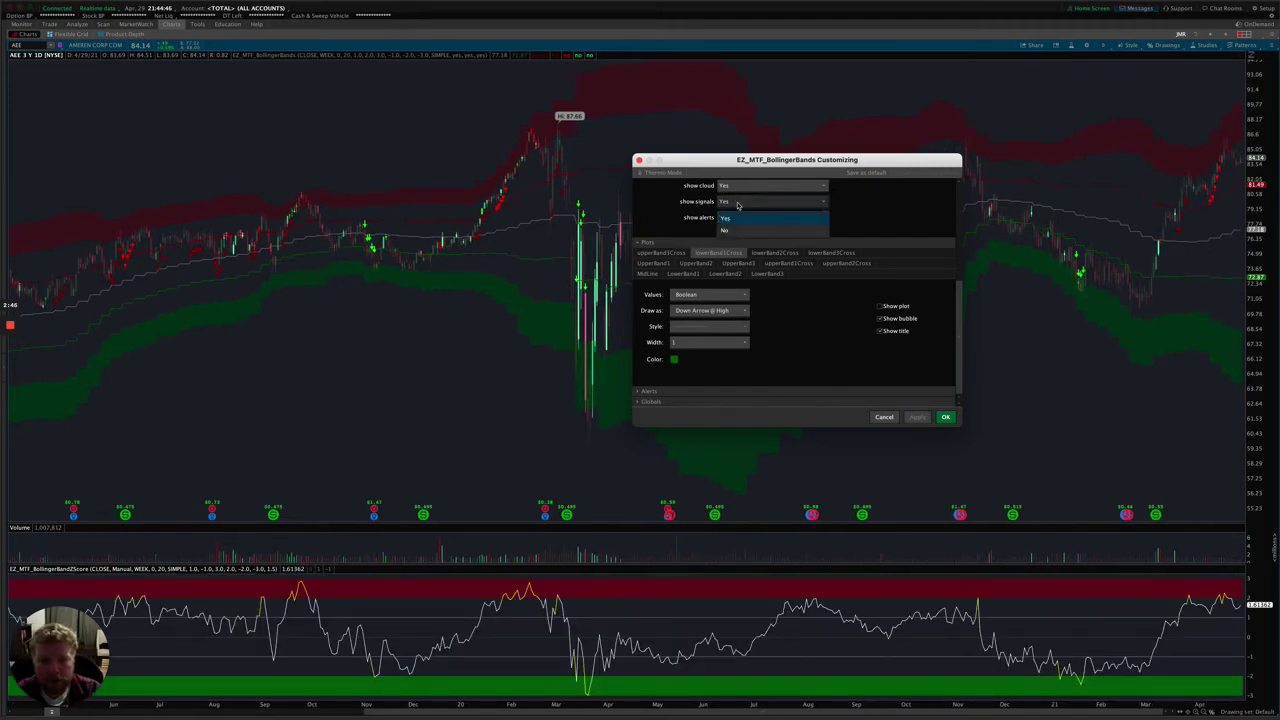
pyautogui.click(733, 229)
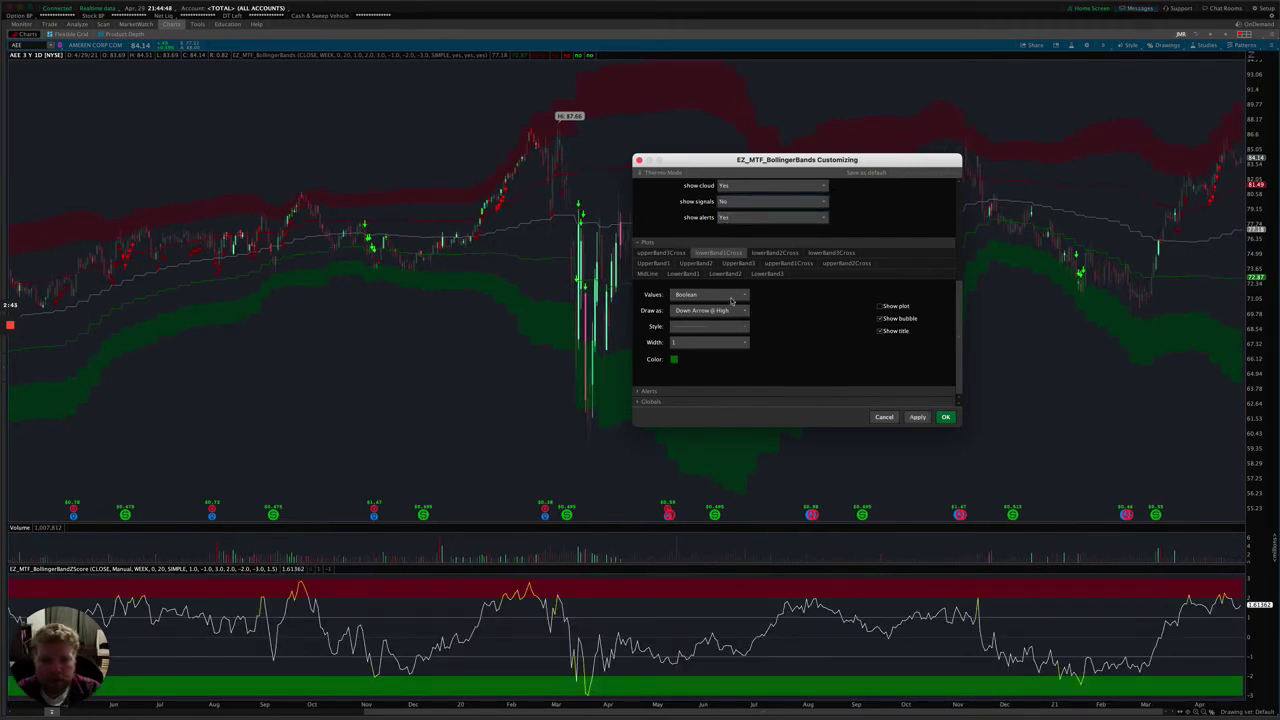
pyautogui.click(650, 392)
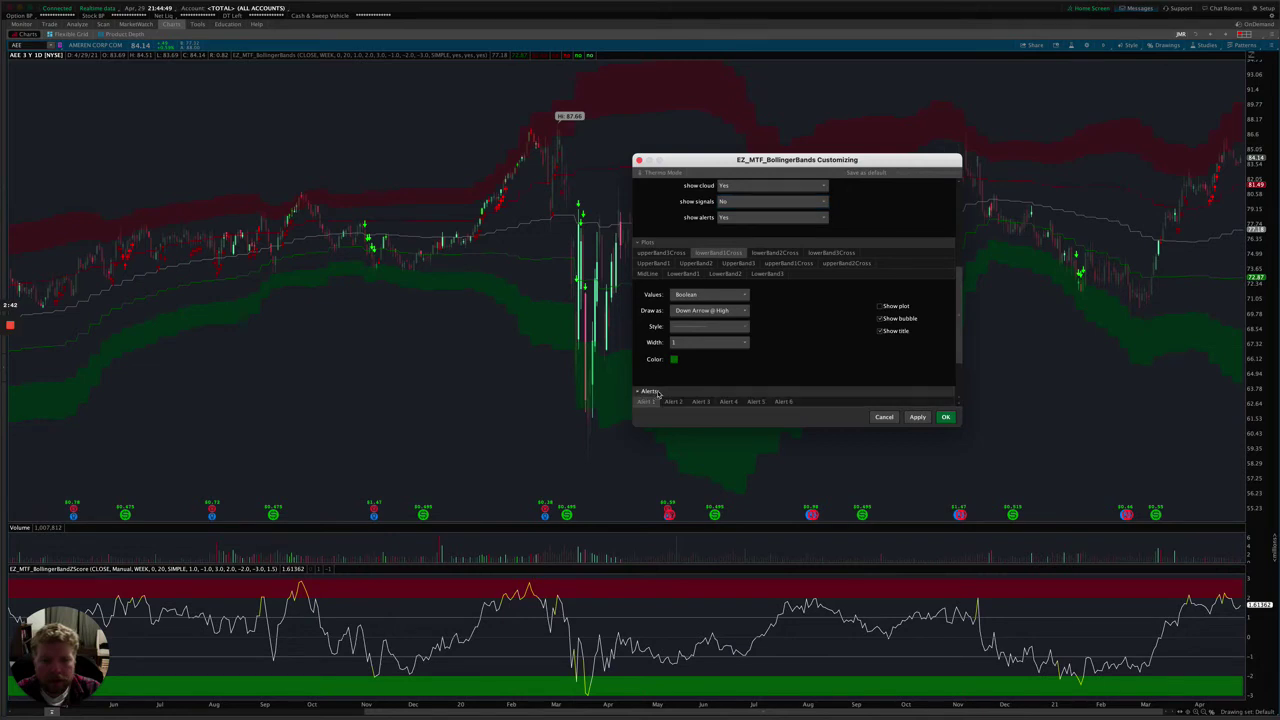
pyautogui.click(728, 219)
pyautogui.click(725, 233)
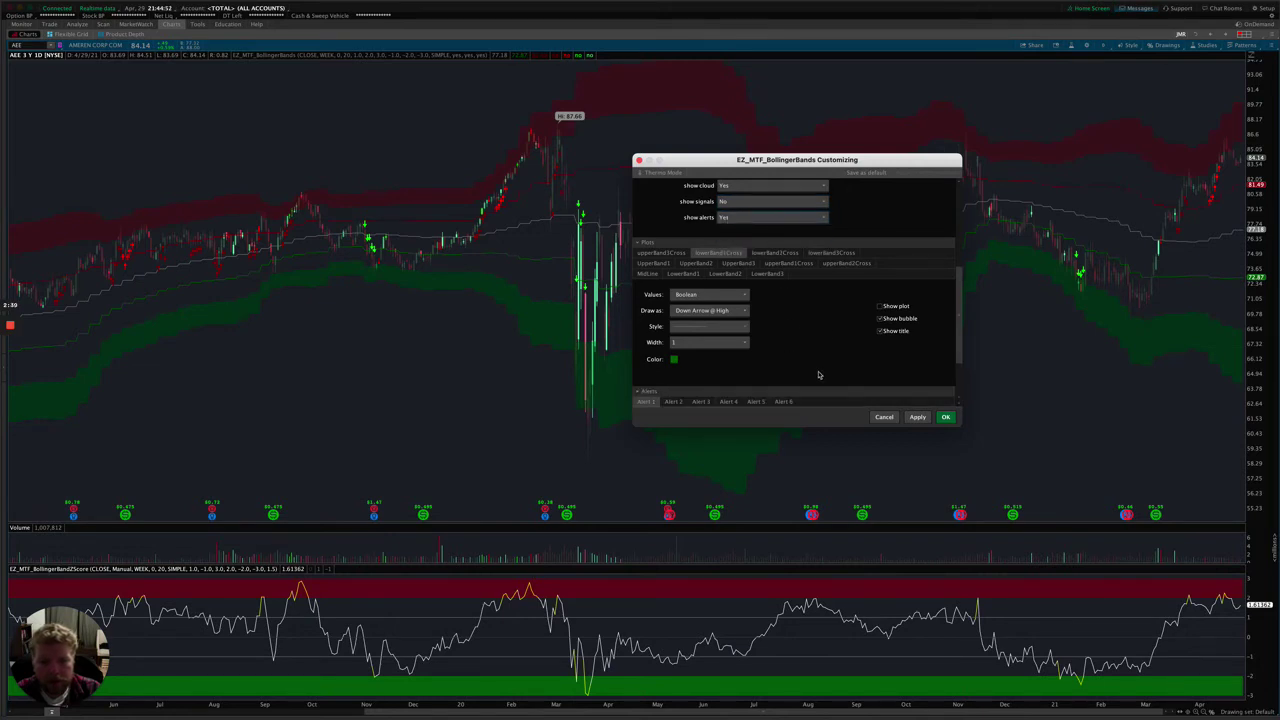
# - Examine the message, trigger and sound settings of Alert 3 through Alert 6
pyautogui.scroll(-3, 814, 371)
pyautogui.click(702, 331)
pyautogui.click(728, 331)
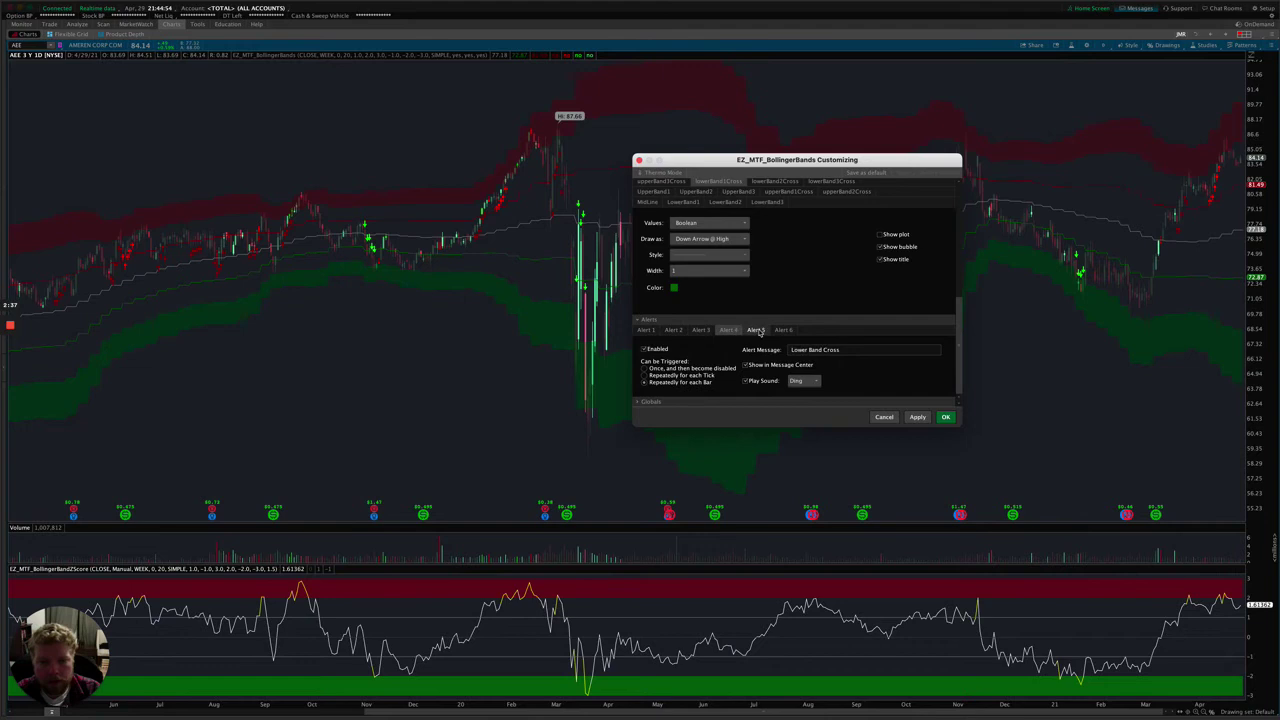
pyautogui.click(755, 331)
pyautogui.click(780, 331)
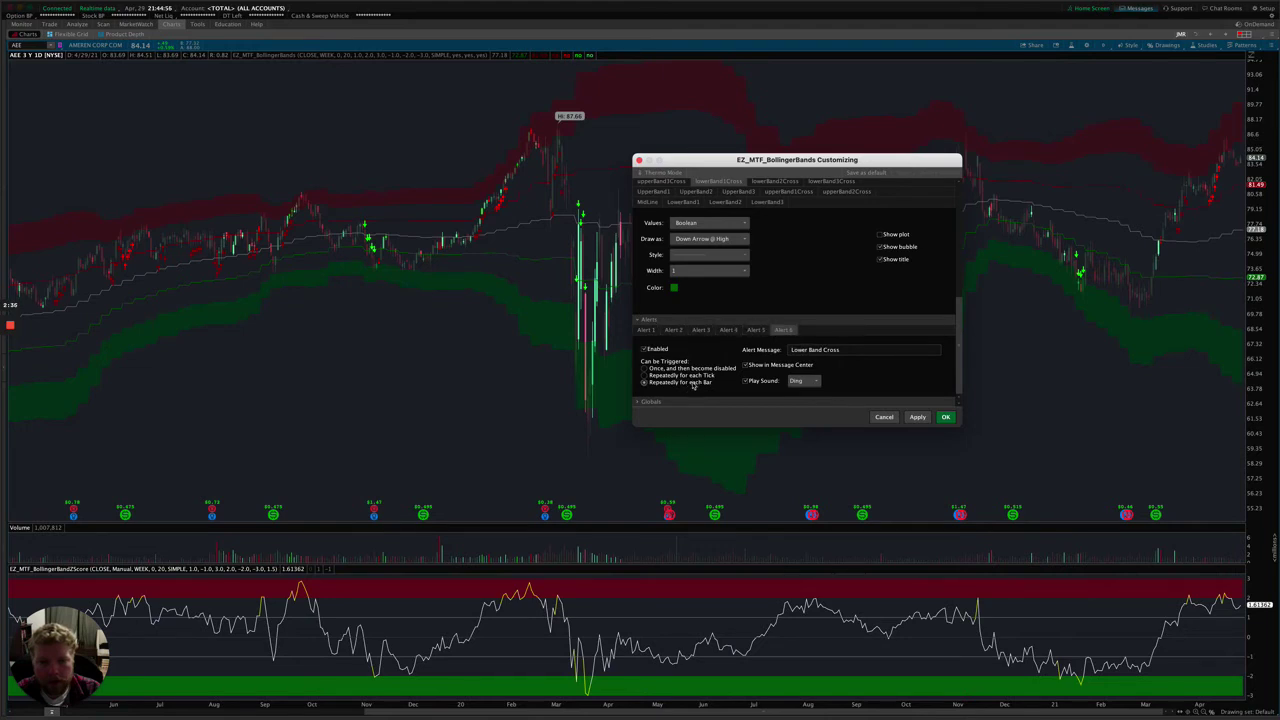
# - Examine Alert 6's enabled option, its alert message text and the available alert sounds, keeping Ding as the sound
pyautogui.click(645, 349)
pyautogui.click(645, 350)
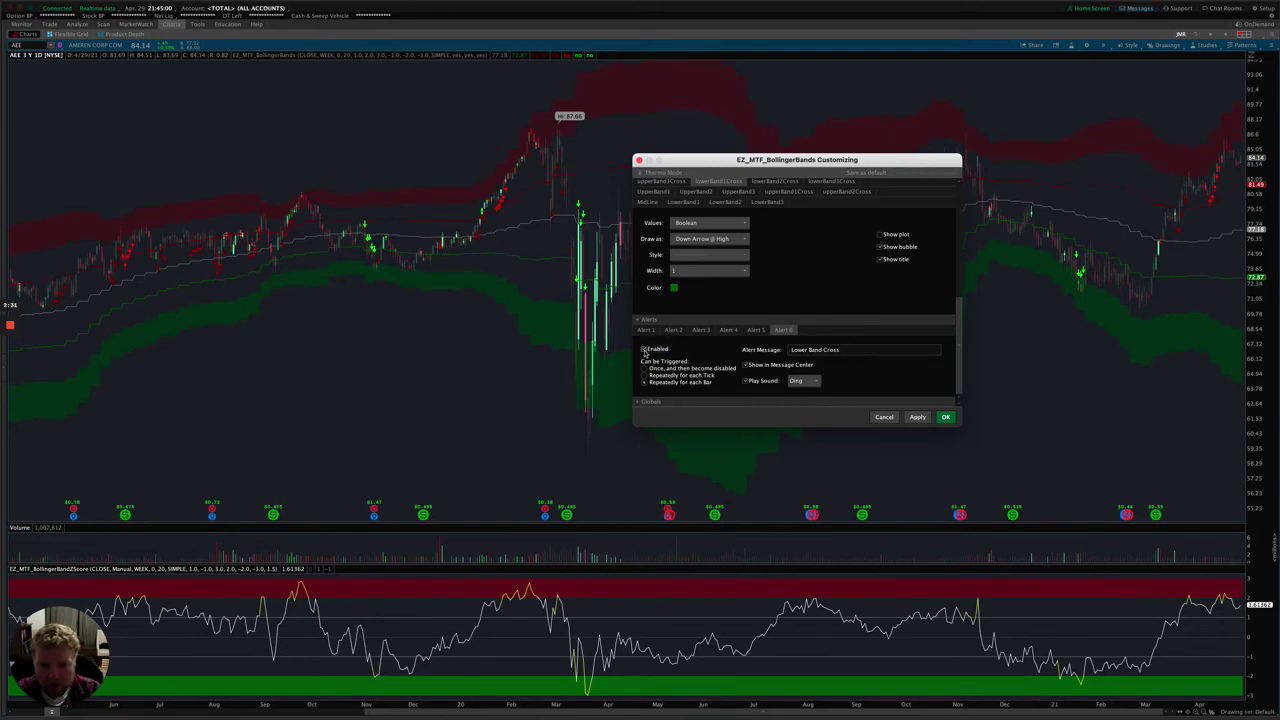
pyautogui.tripleClick(852, 349)
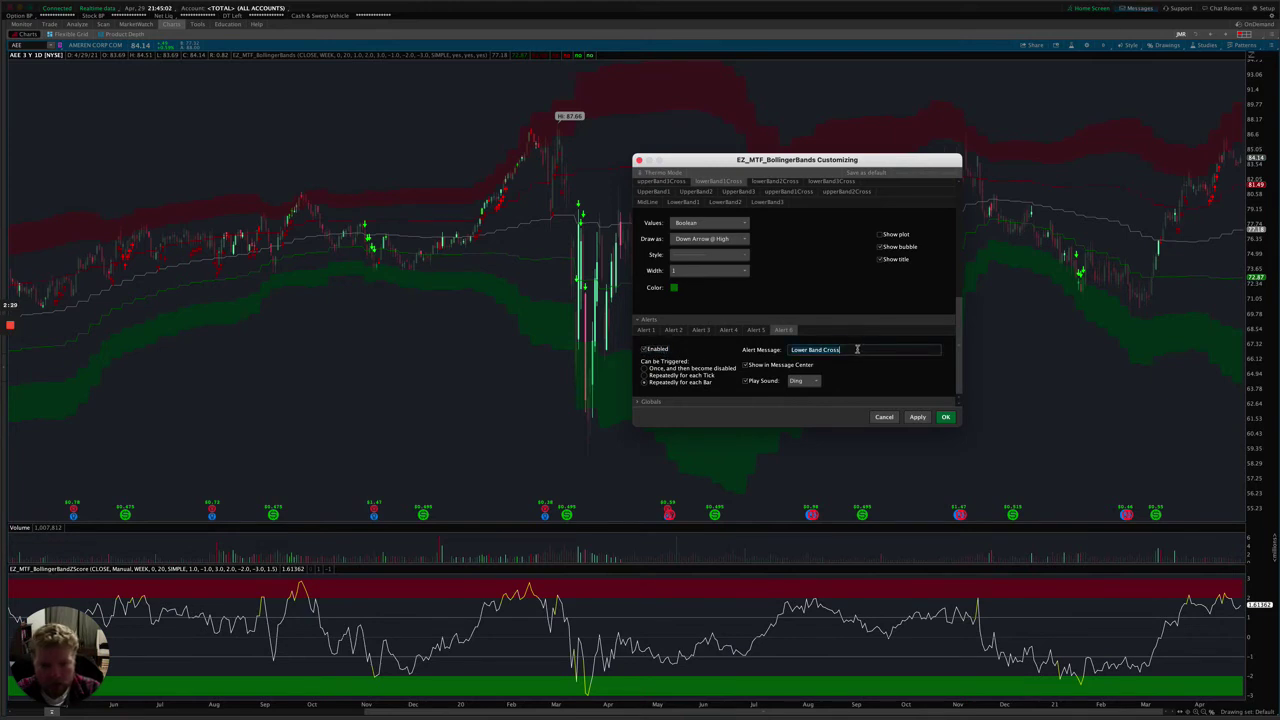
pyautogui.click(805, 381)
pyautogui.click(837, 386)
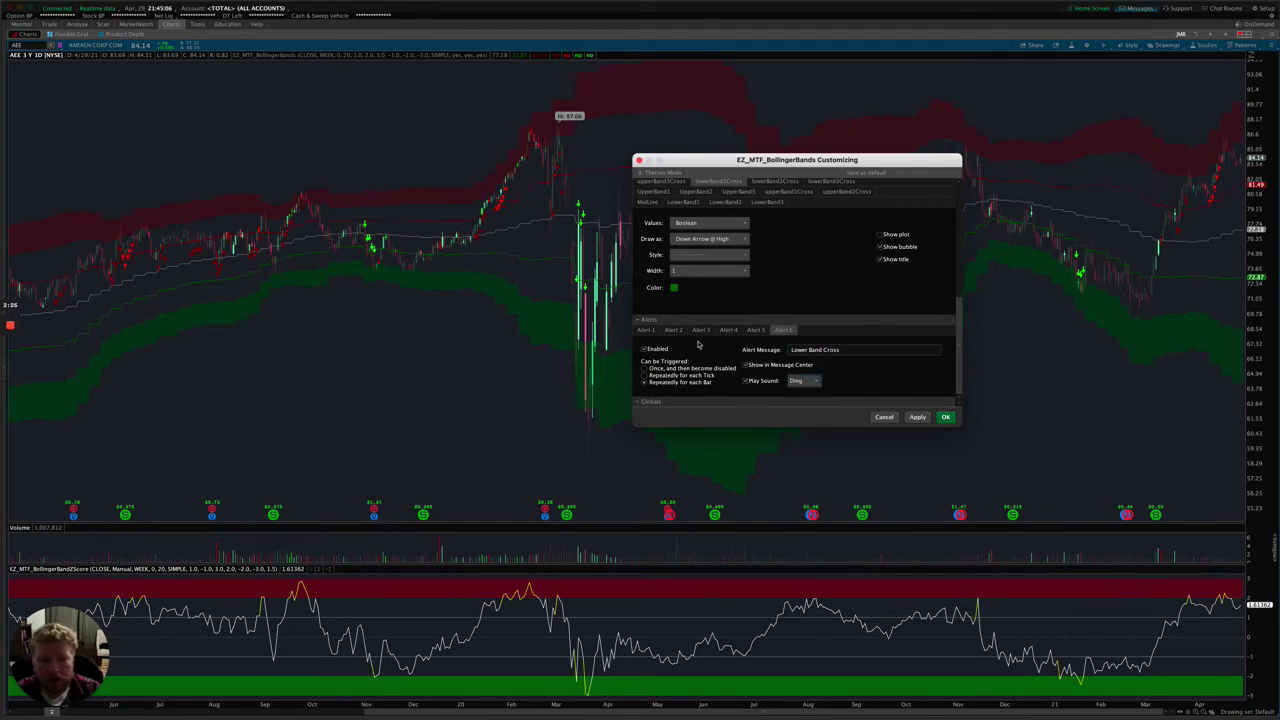
# - Collapse the alert settings and examine the plot settings of LowerBand1 and MidLine
pyautogui.click(647, 320)
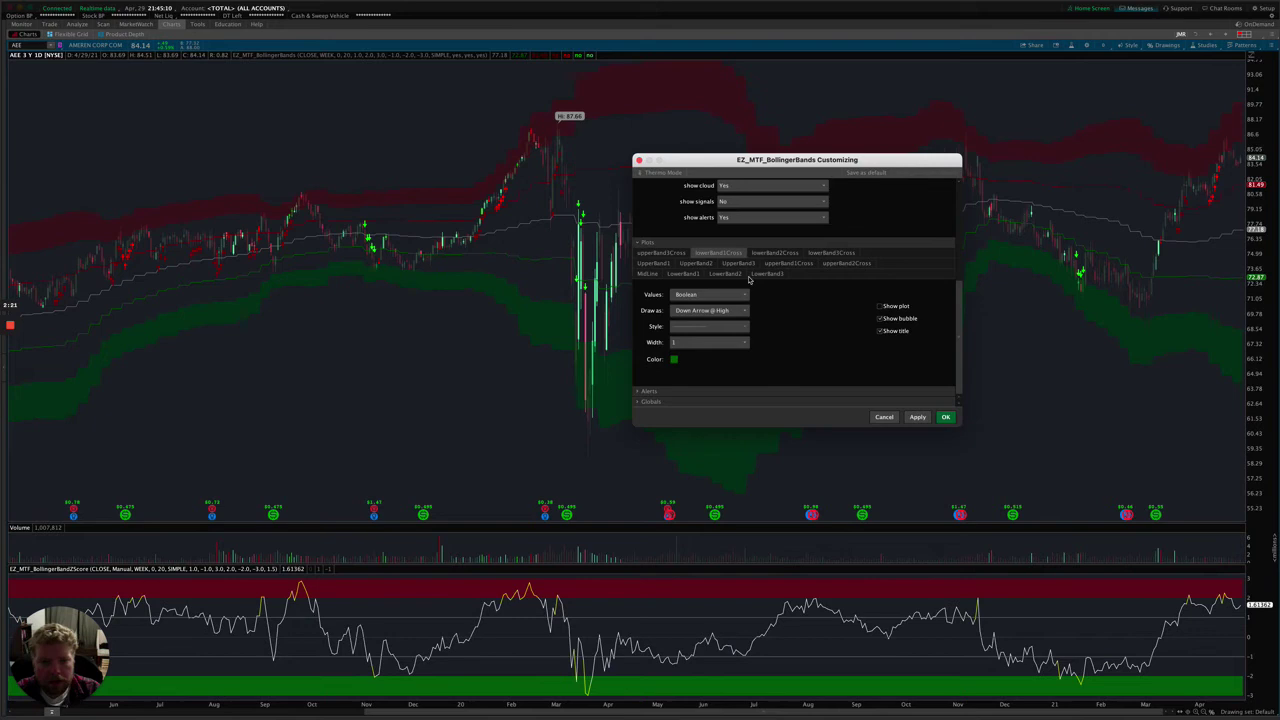
pyautogui.click(683, 273)
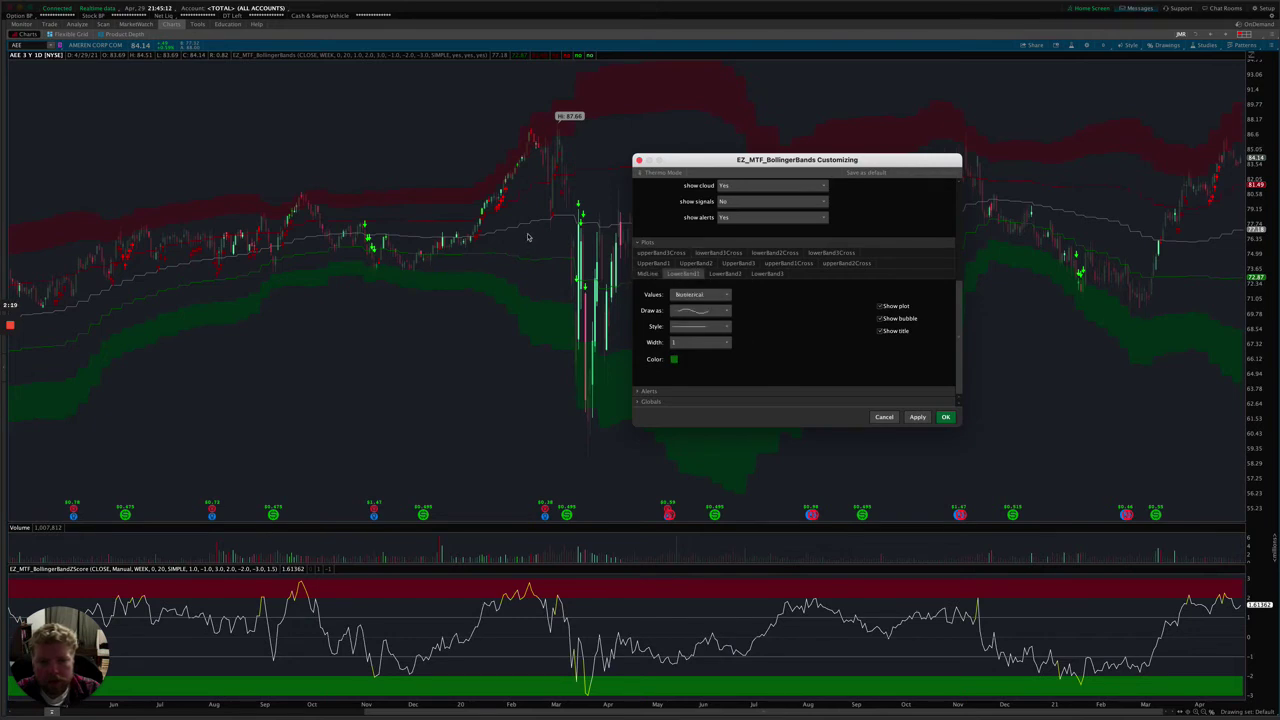
pyautogui.click(648, 273)
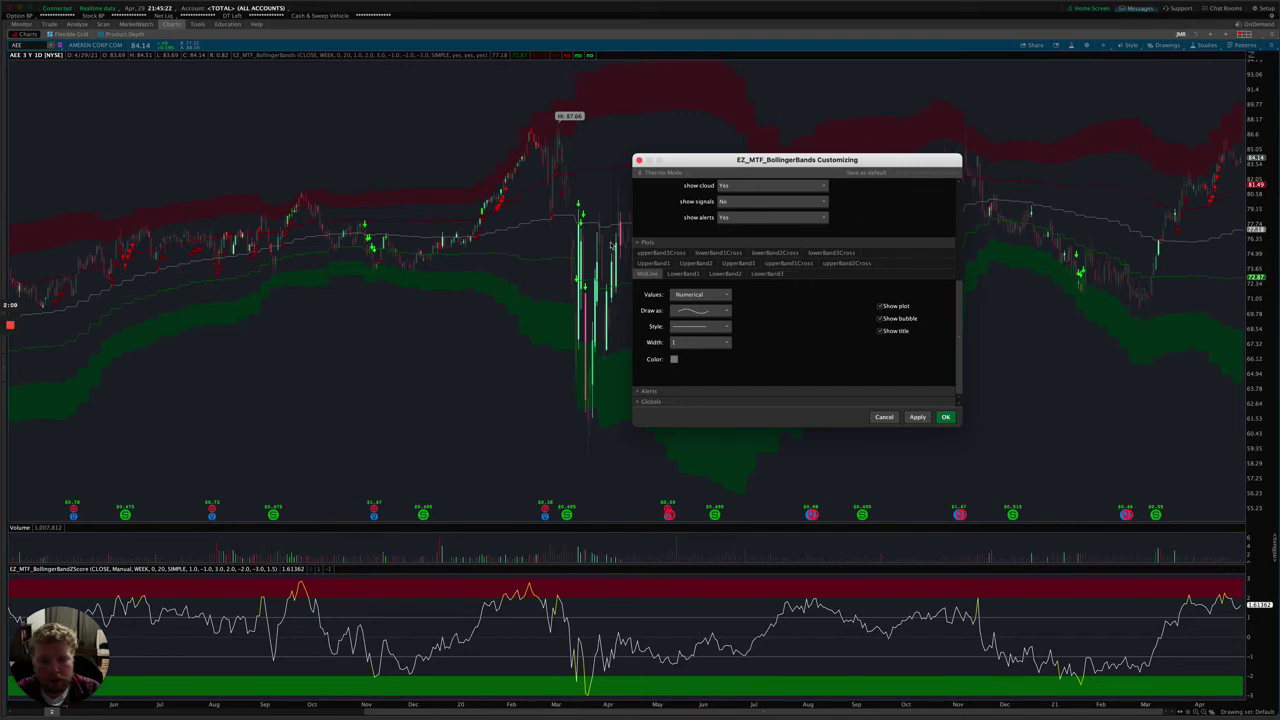
# - Review the study's Lower Cloud and Upper Cloud global colors, and apply the settings to the chart, closing the customization dialog
pyautogui.click(640, 243)
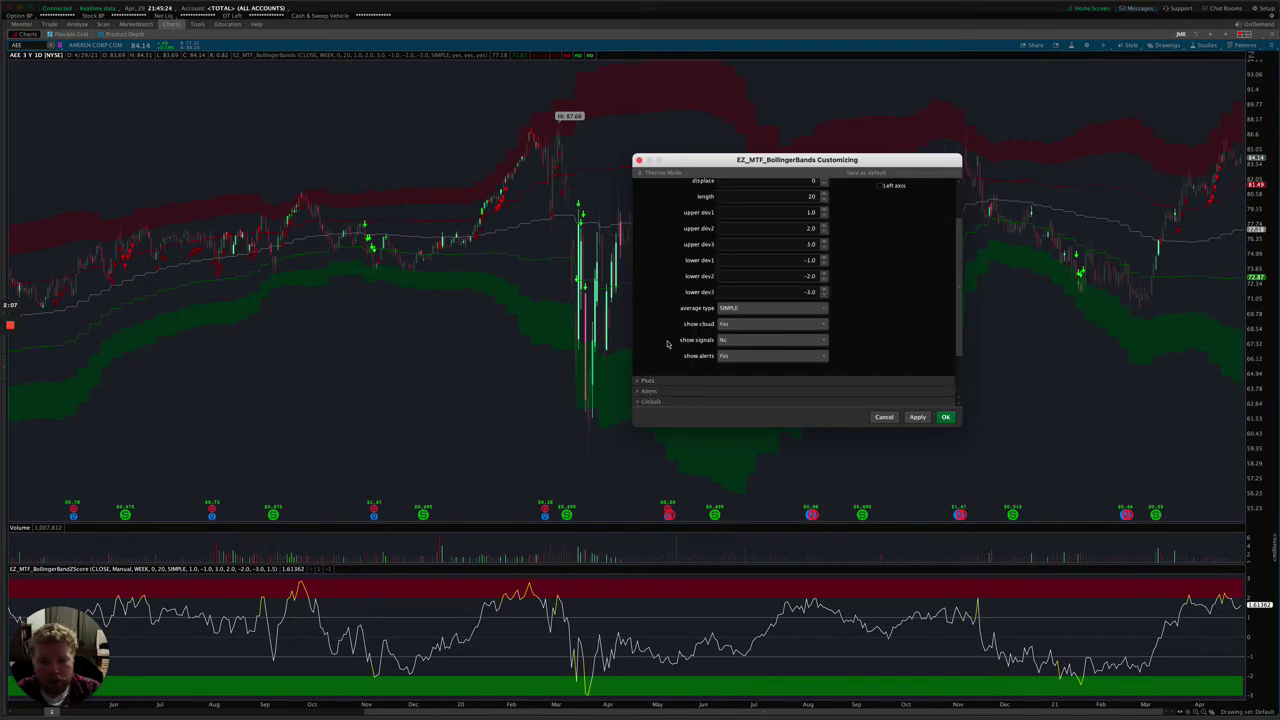
pyautogui.scroll(-3, 670, 360)
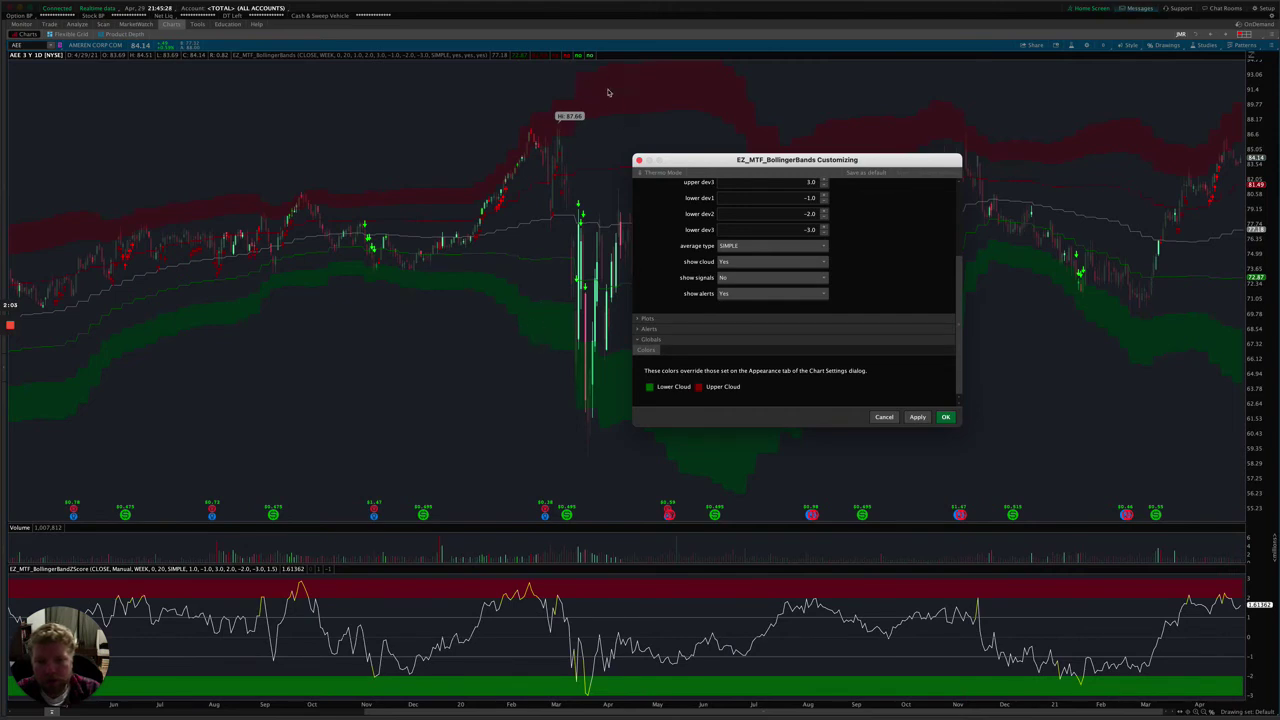
pyautogui.click(917, 417)
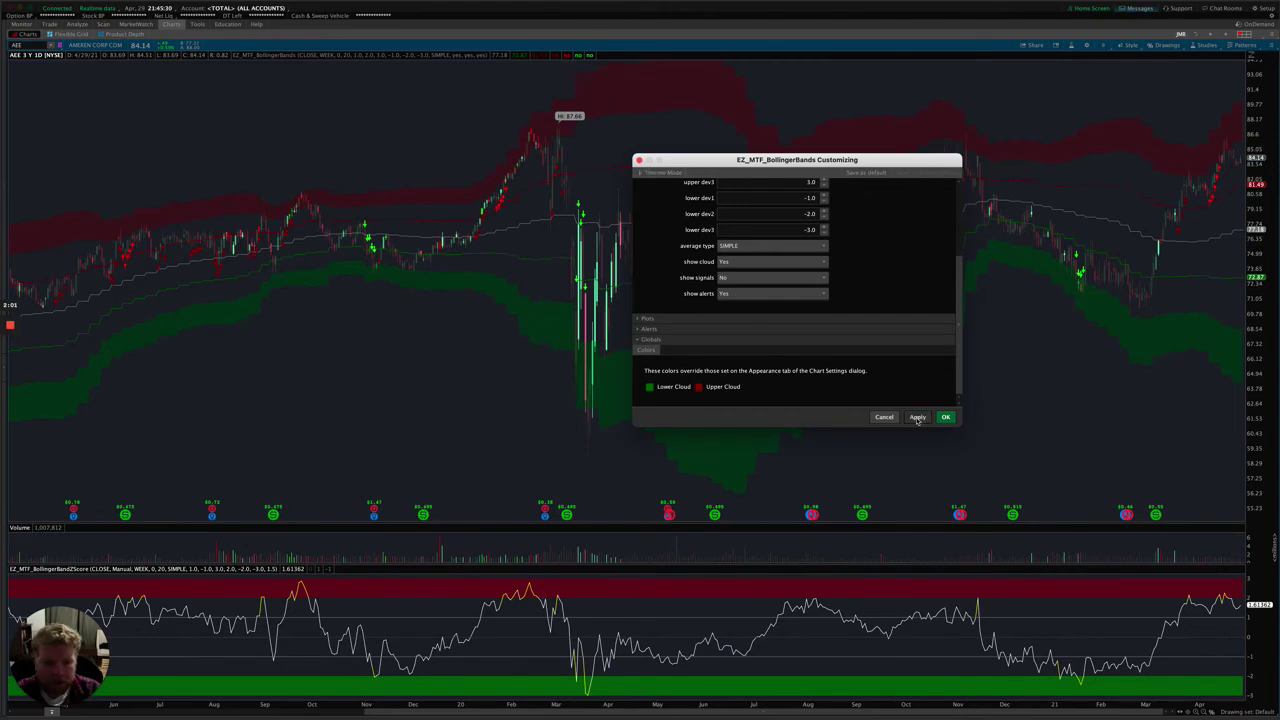
pyautogui.click(945, 417)
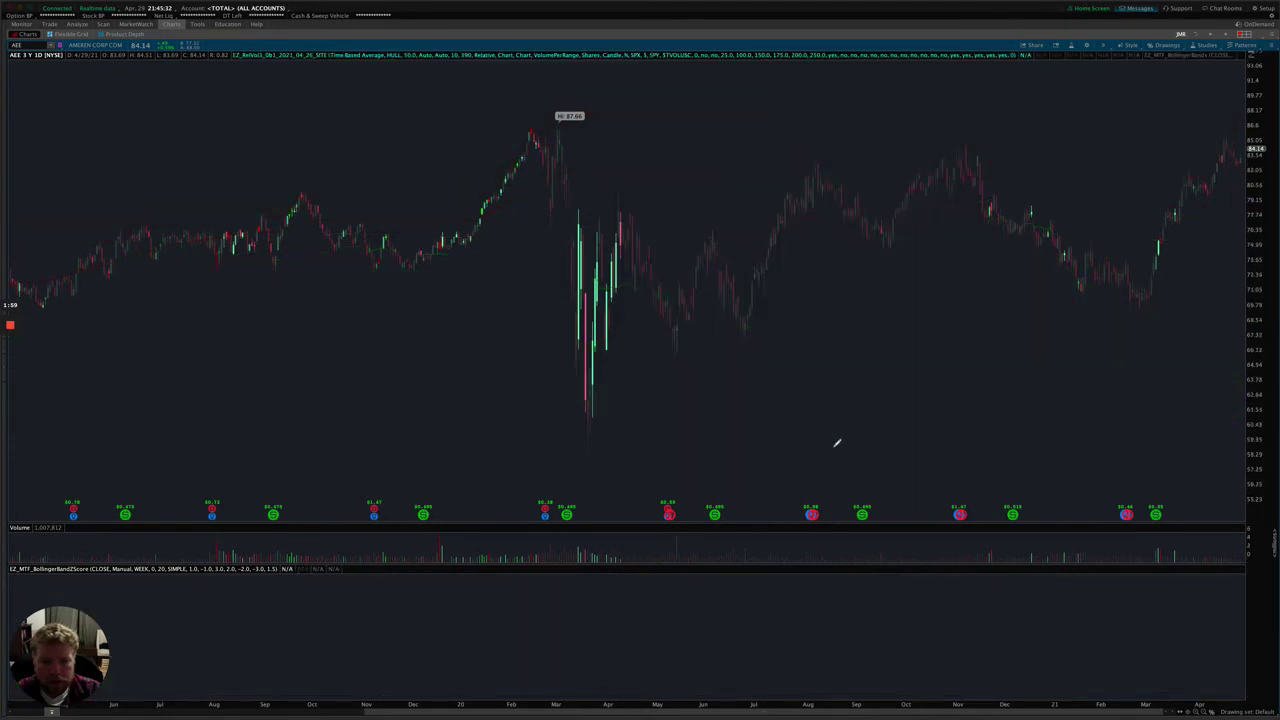
# - Open the EZ_MTF_BollingerBandZScore study for editing and view its timeframe choices
pyautogui.rightClick(810, 597)
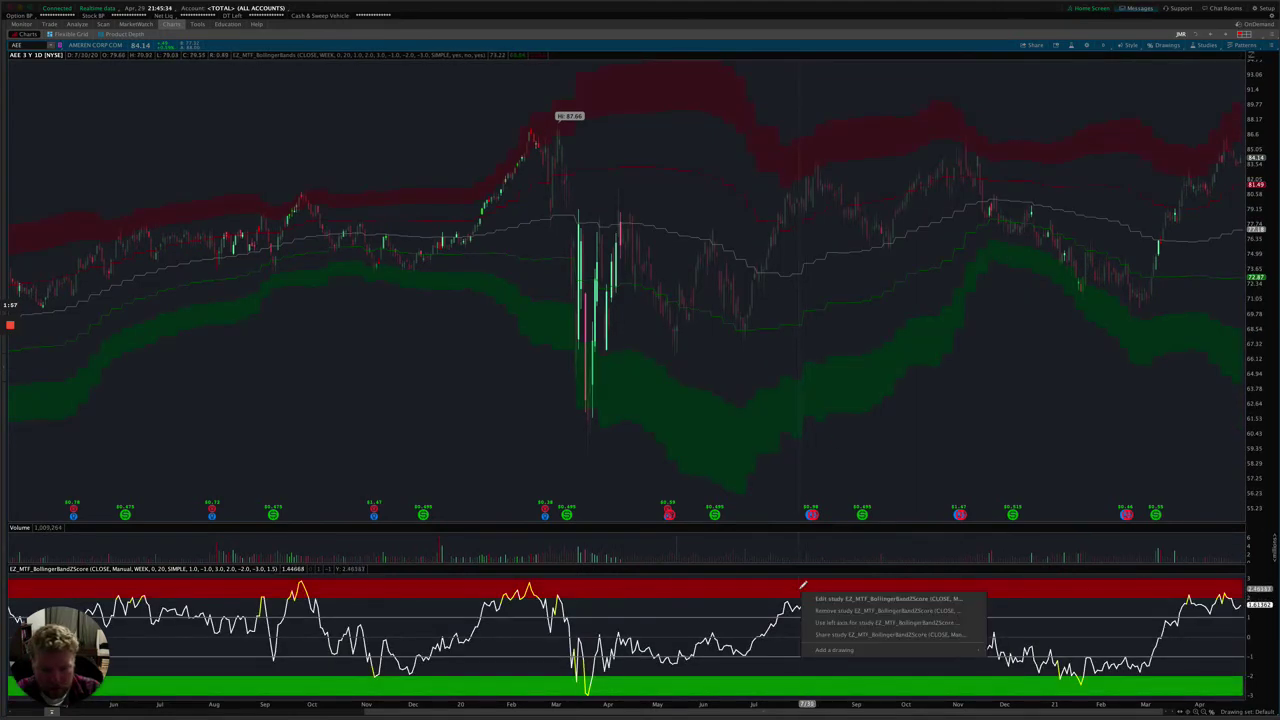
pyautogui.click(838, 598)
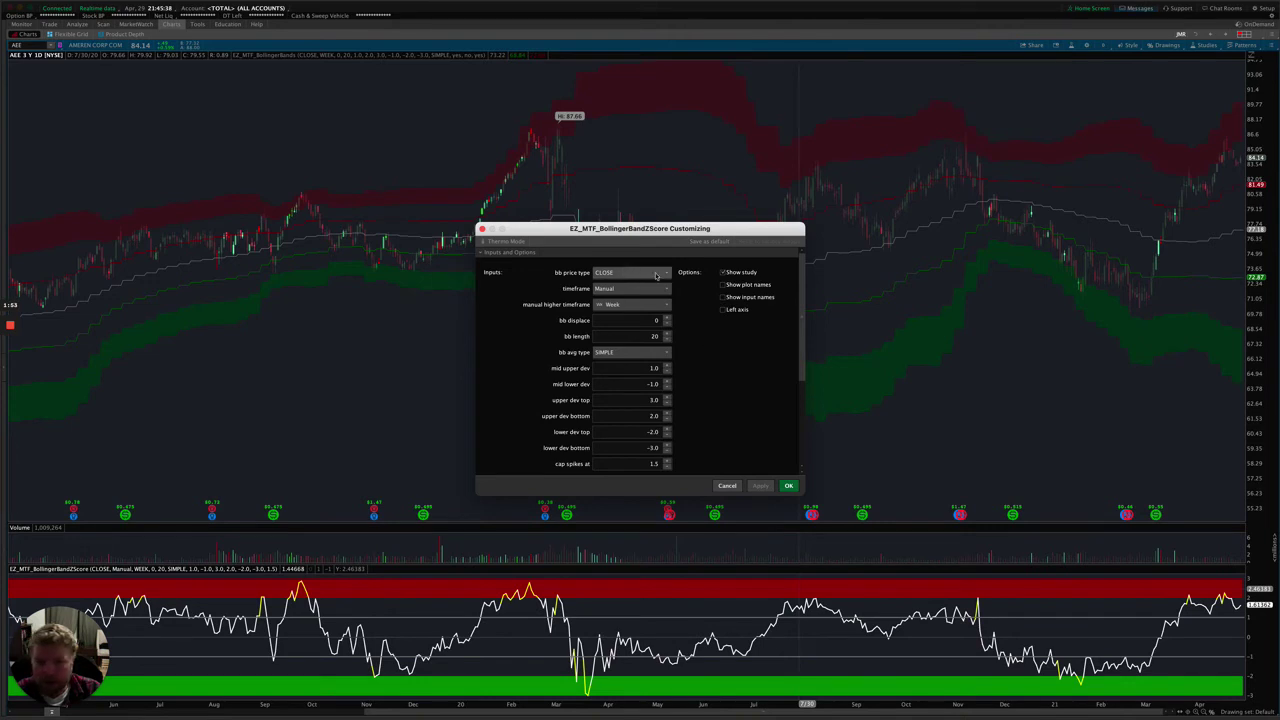
pyautogui.click(622, 289)
pyautogui.click(608, 289)
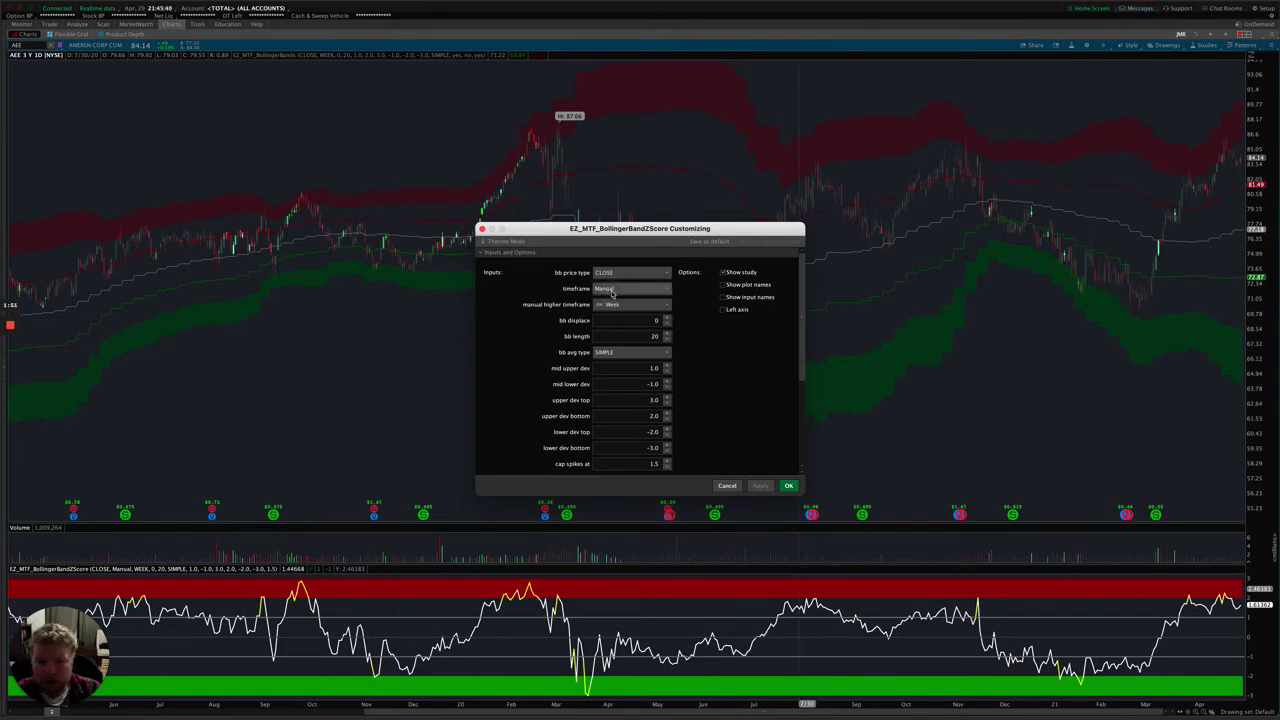
# - Switch the Z-score study's timeframe to Chart and back to Manual, and view the manual higher timeframe choices, keeping Week
pyautogui.click(613, 291)
pyautogui.click(611, 306)
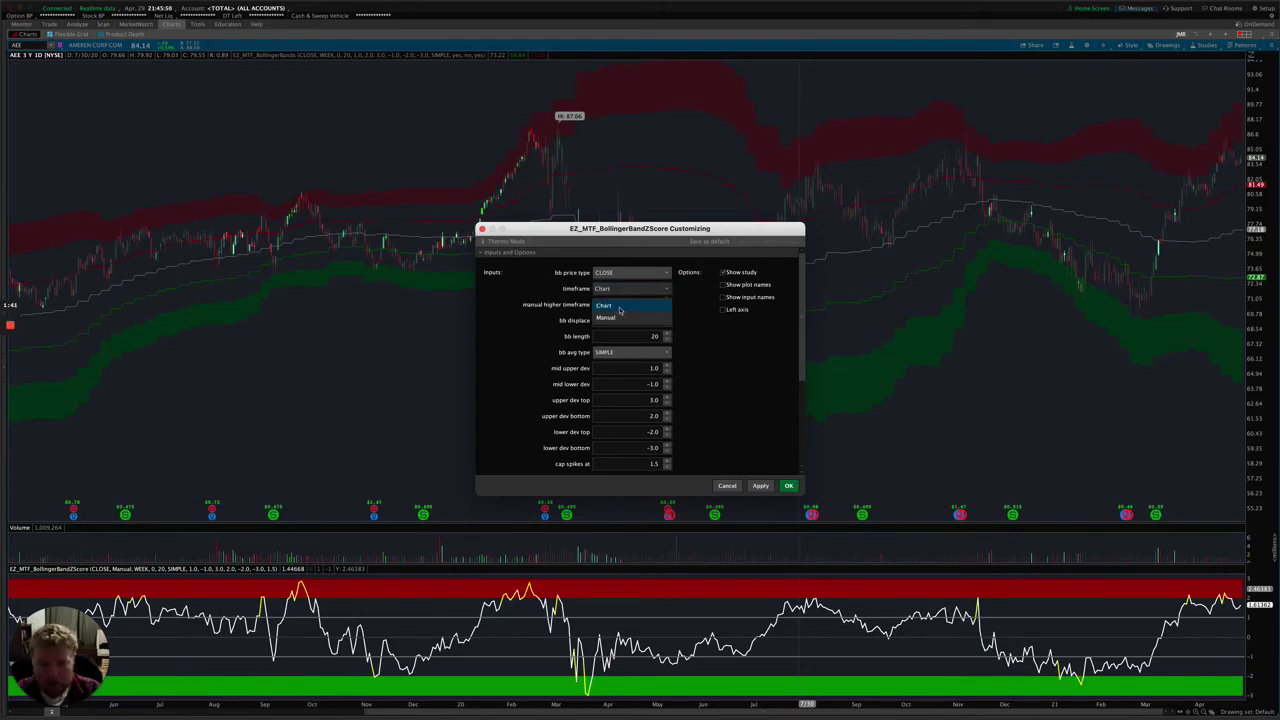
pyautogui.click(621, 317)
pyautogui.click(597, 305)
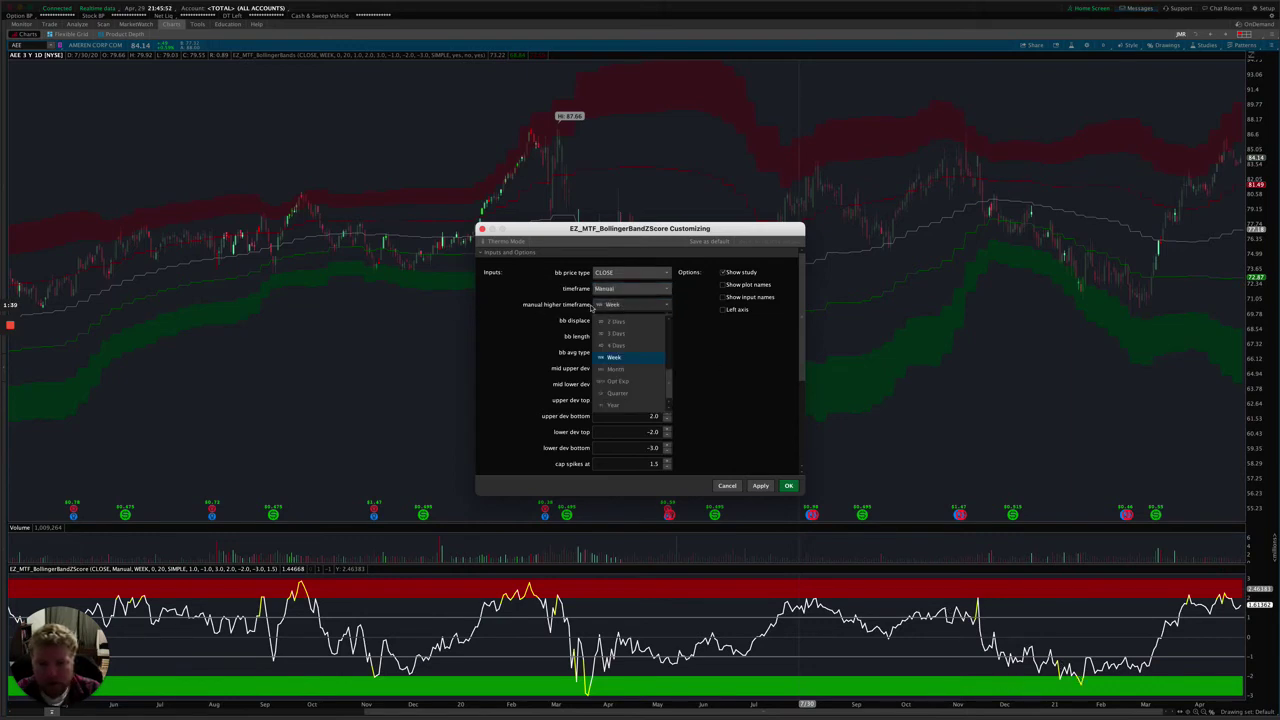
pyautogui.click(621, 306)
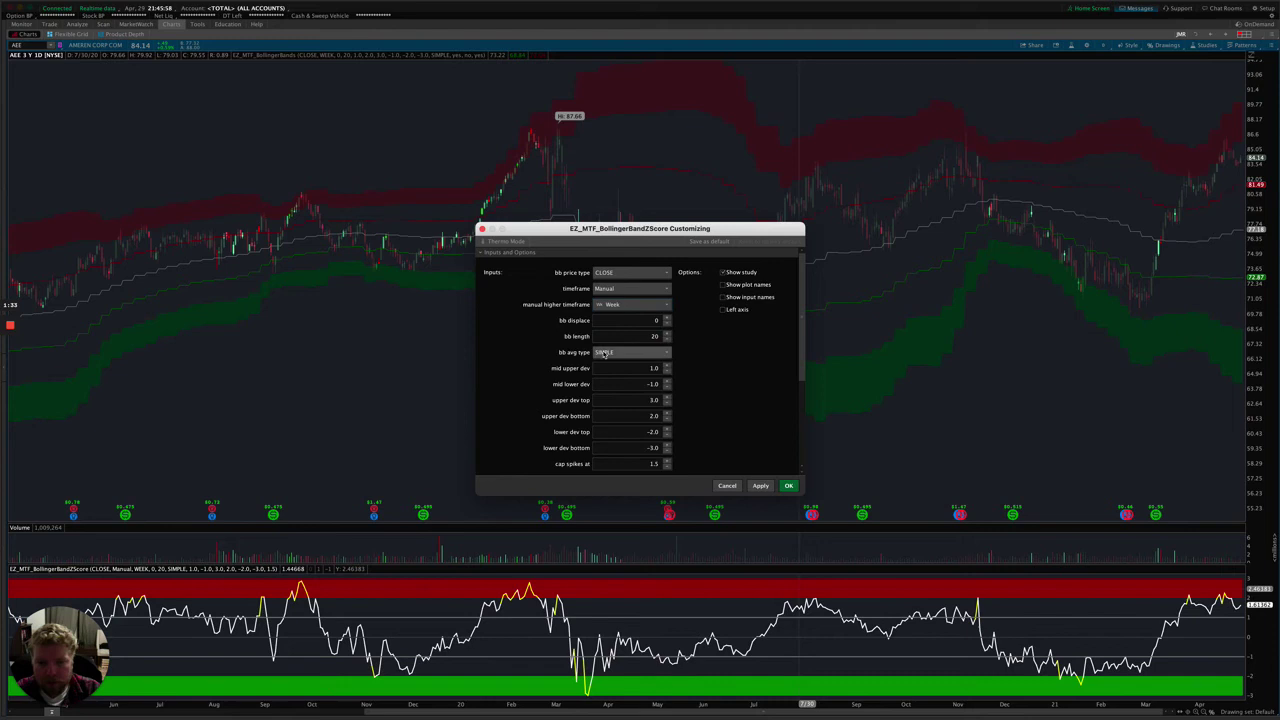
# - Examine the Z-score study's deviation and cap spikes inputs, and compare the plot settings of its first plot and the zero plot
pyautogui.scroll(-5, 644, 320)
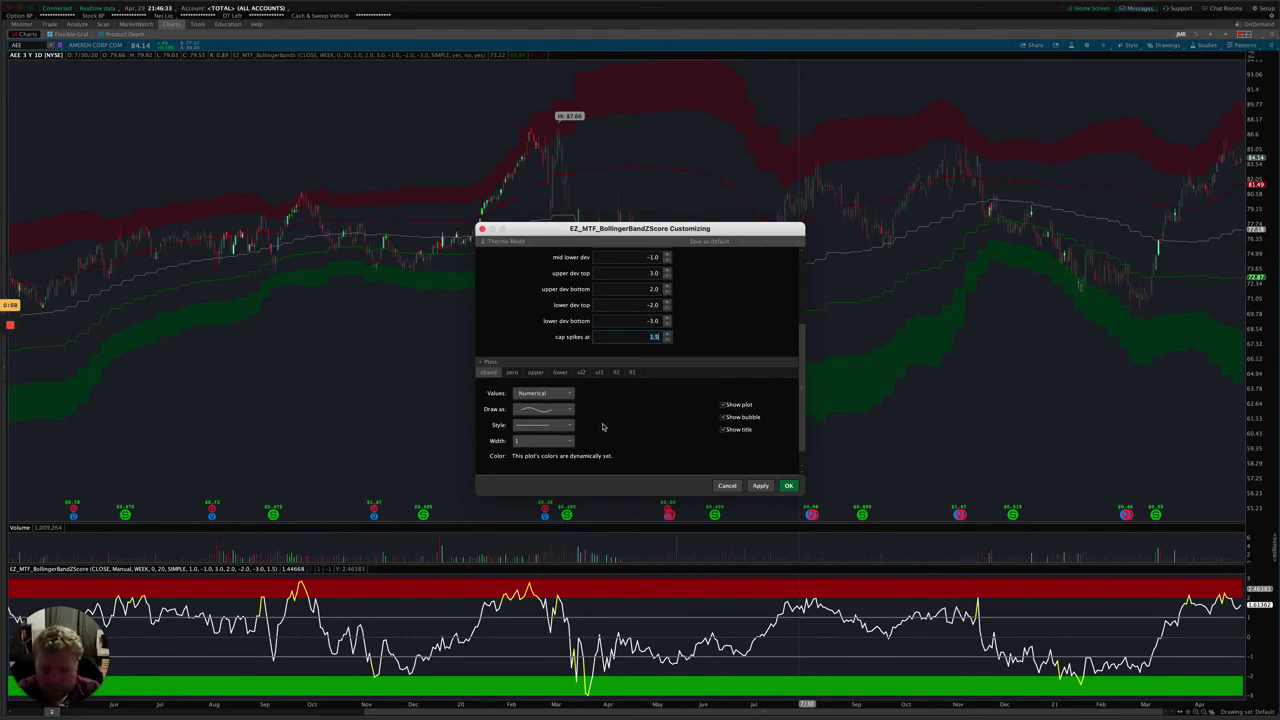
pyautogui.click(498, 373)
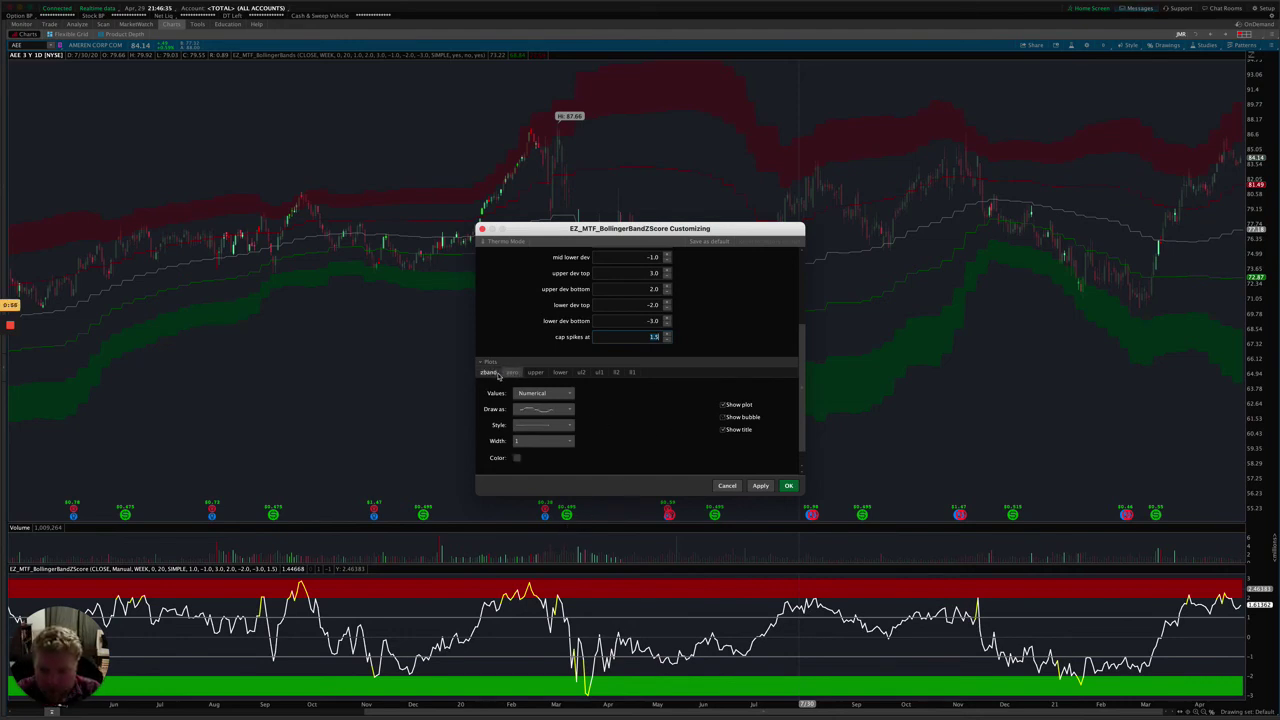
pyautogui.click(510, 373)
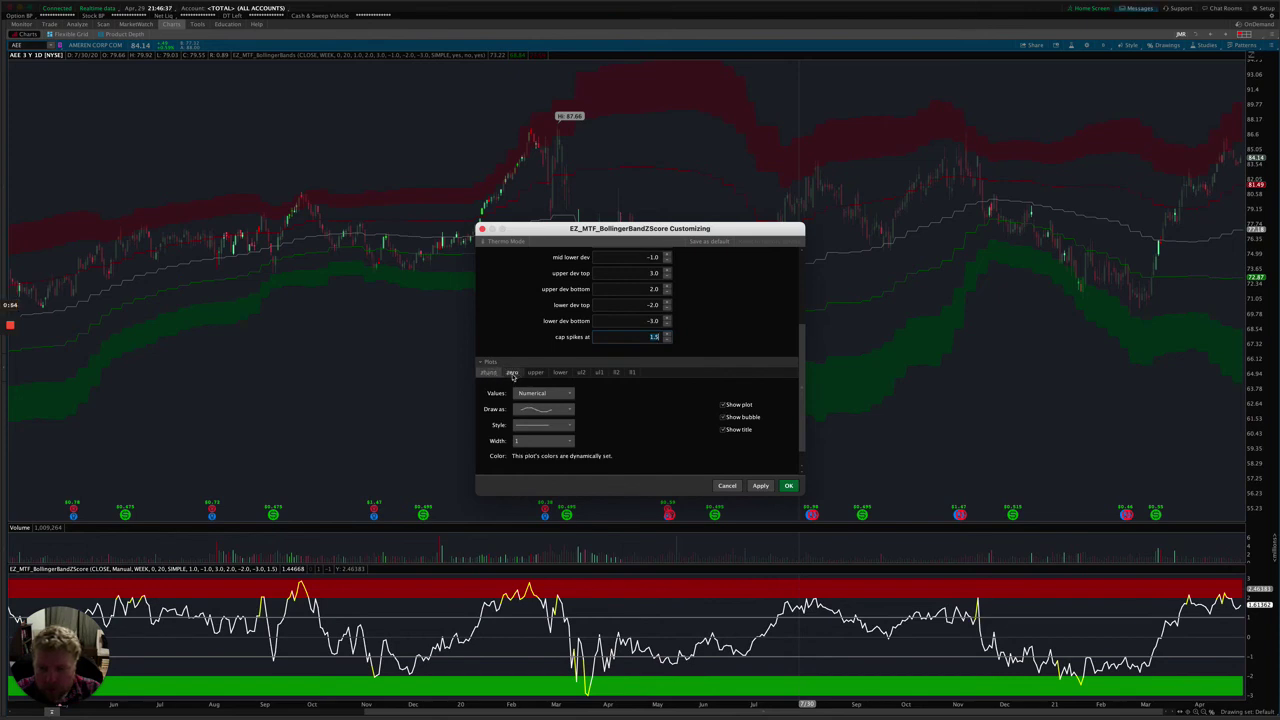
pyautogui.click(512, 375)
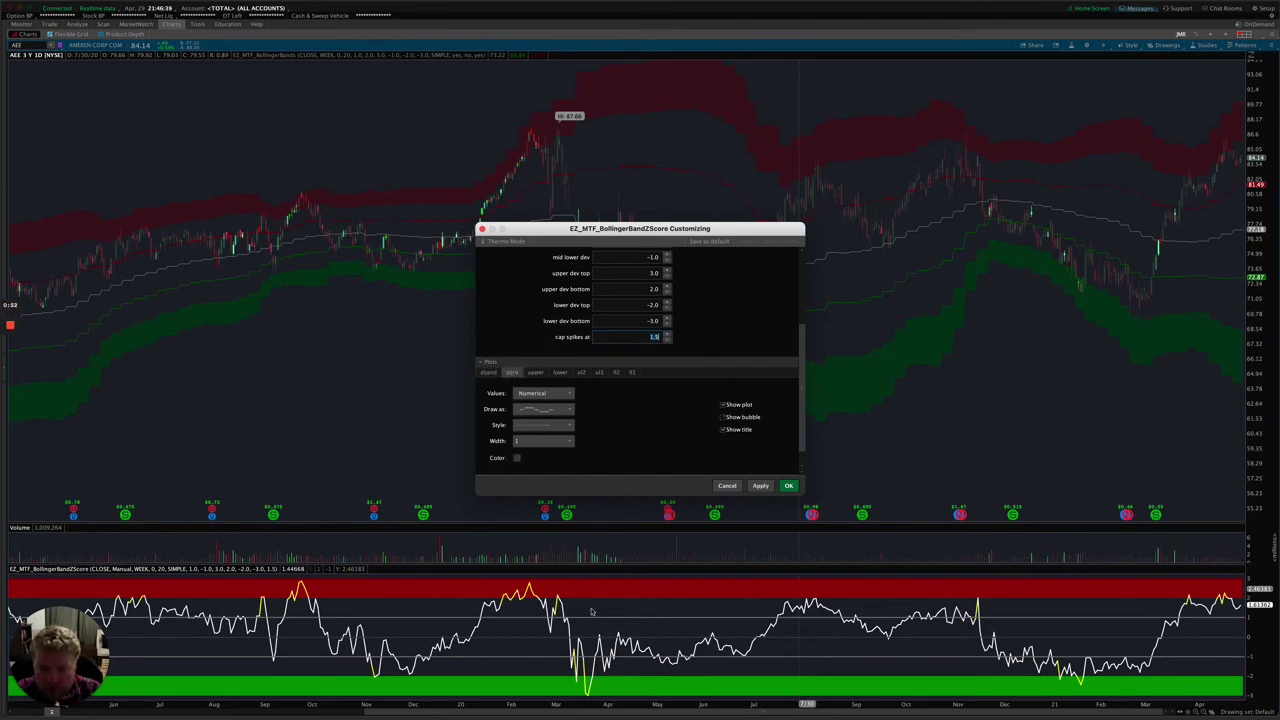
pyautogui.scroll(-1, 581, 390)
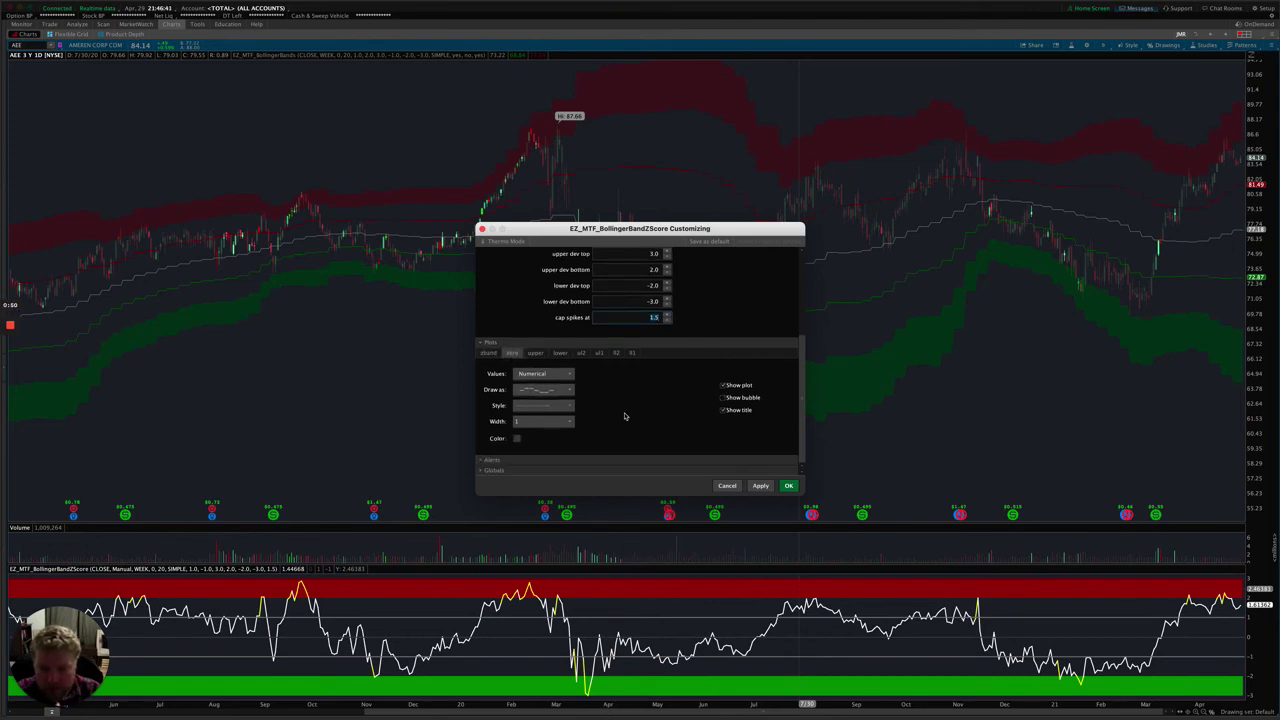
# - Expand the Z-score study's global High and Low colors and its alerts, and examine the message of Alert 1
pyautogui.click(492, 474)
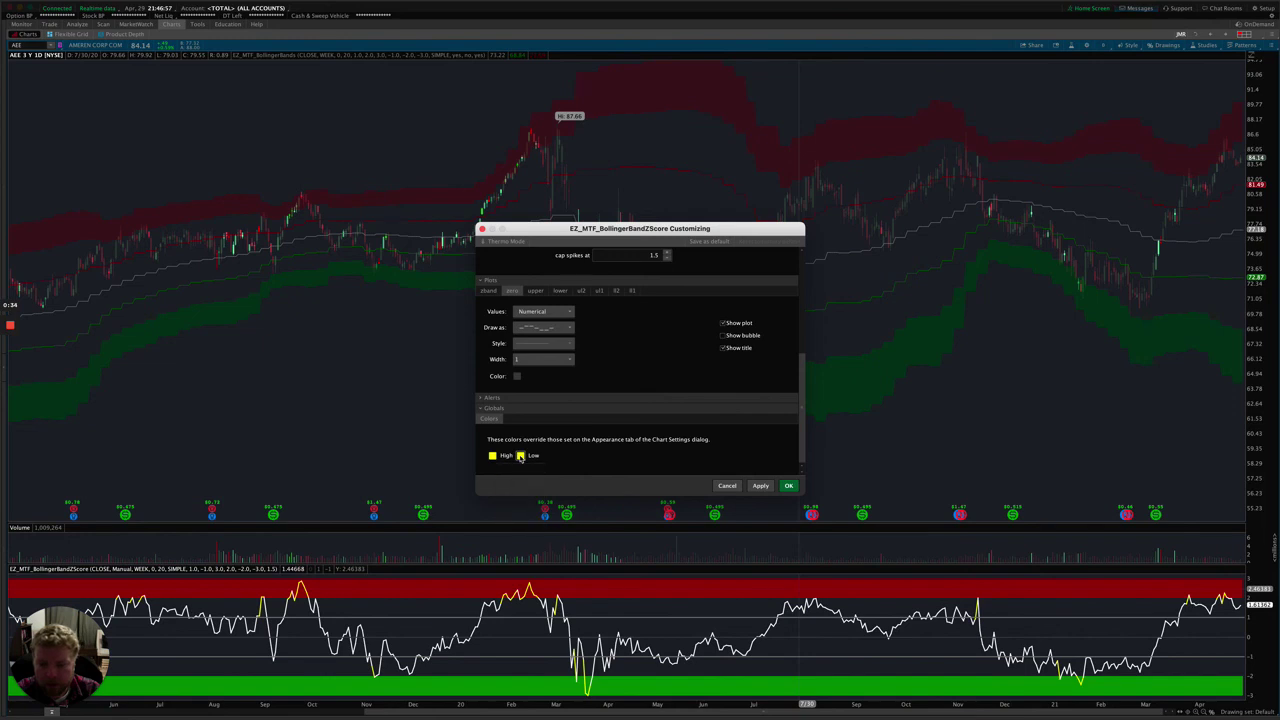
pyautogui.click(488, 398)
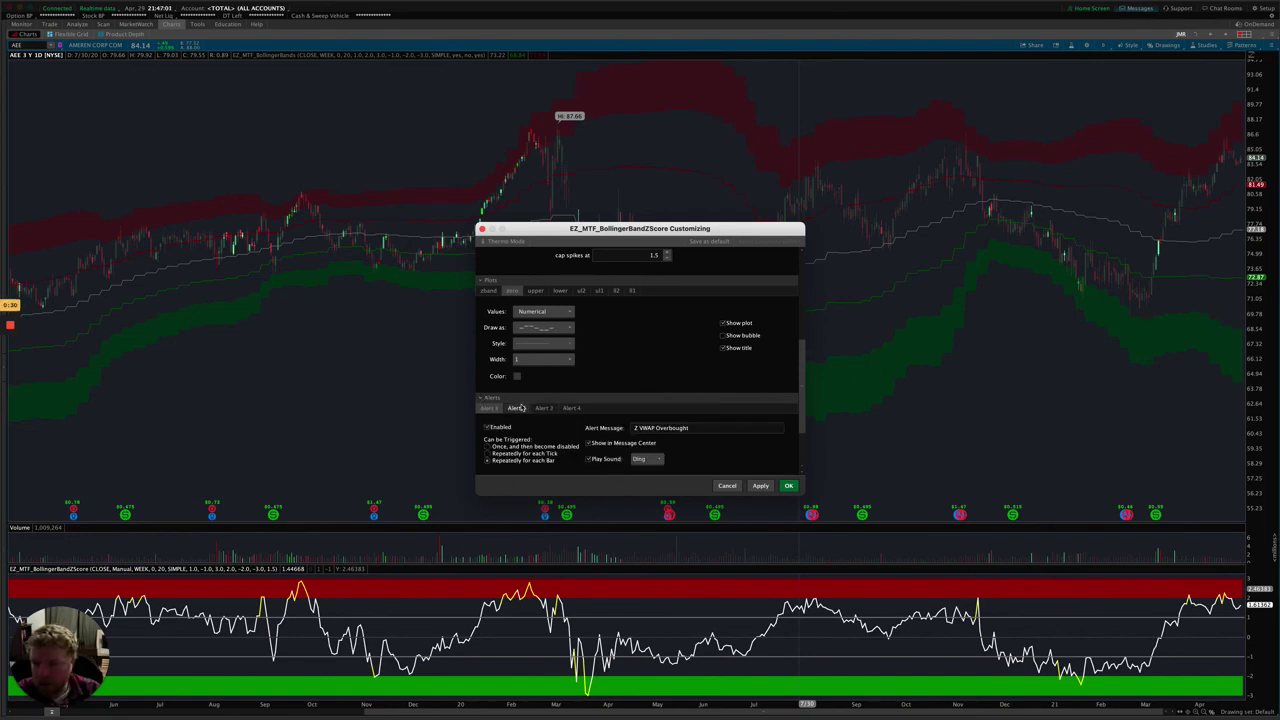
pyautogui.doubleClick(689, 428)
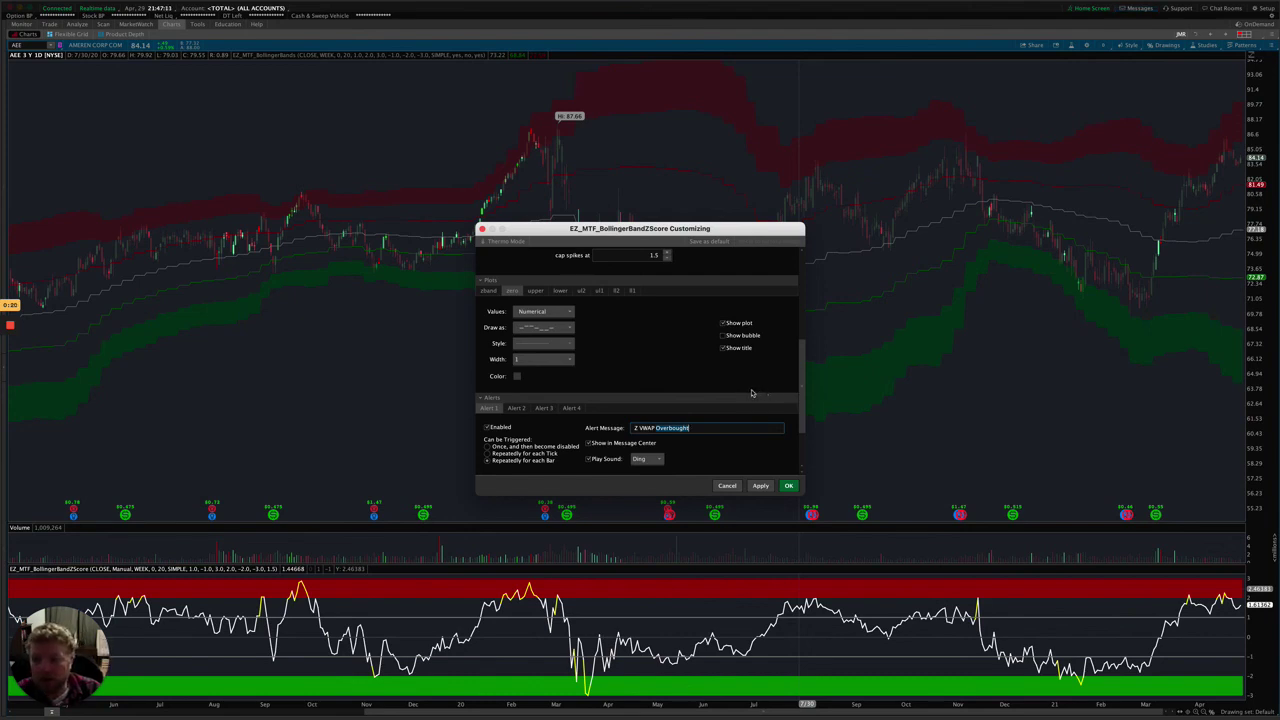
pyautogui.moveTo(13, 325)
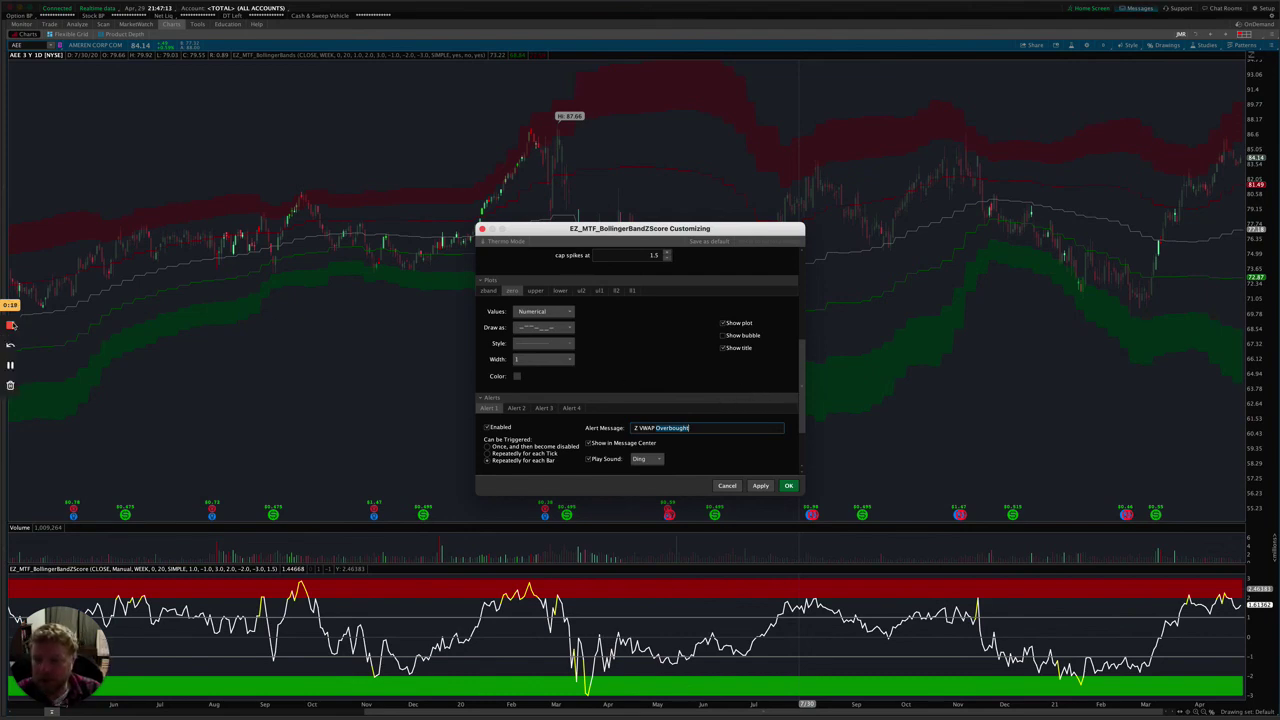